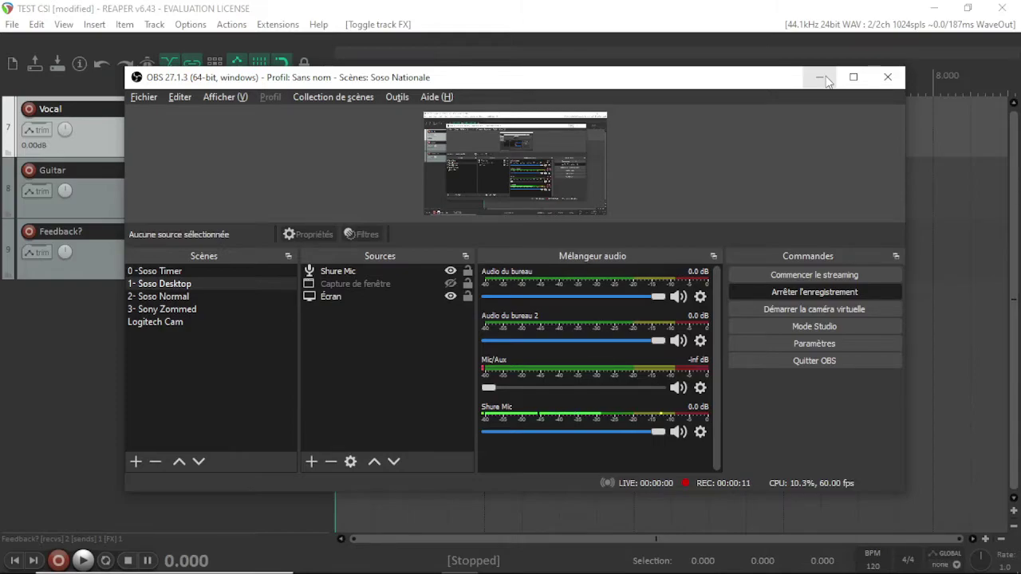
Minimize OBS Studio so the REAPER project with Vocal and Guitar tracks is visible
{"action": "left_click", "coordinate": [821, 77]}
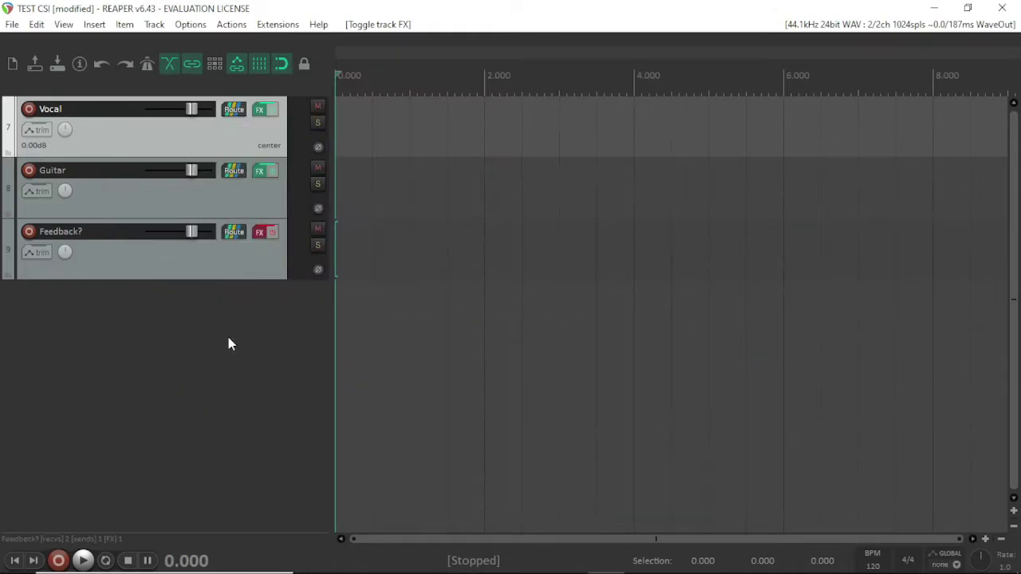
Review the PreSonus FP8 MIDIIN2 and MIDIOUT2 ports in REAPER's MIDI Devices preferences
{"action": "left_click", "coordinate": [833, 24]}
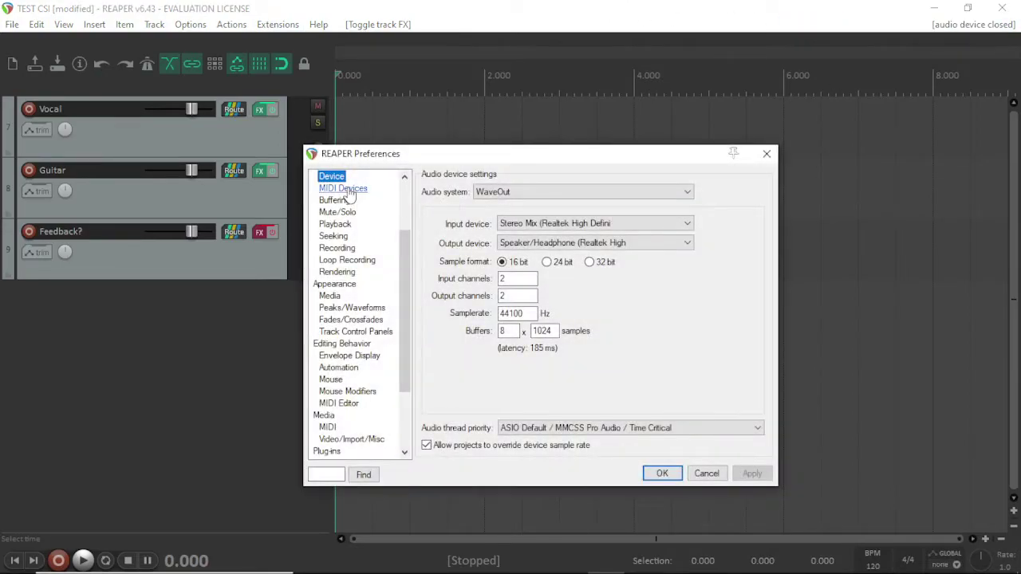
{"action": "left_click", "coordinate": [343, 189]}
{"action": "left_click", "coordinate": [460, 222]}
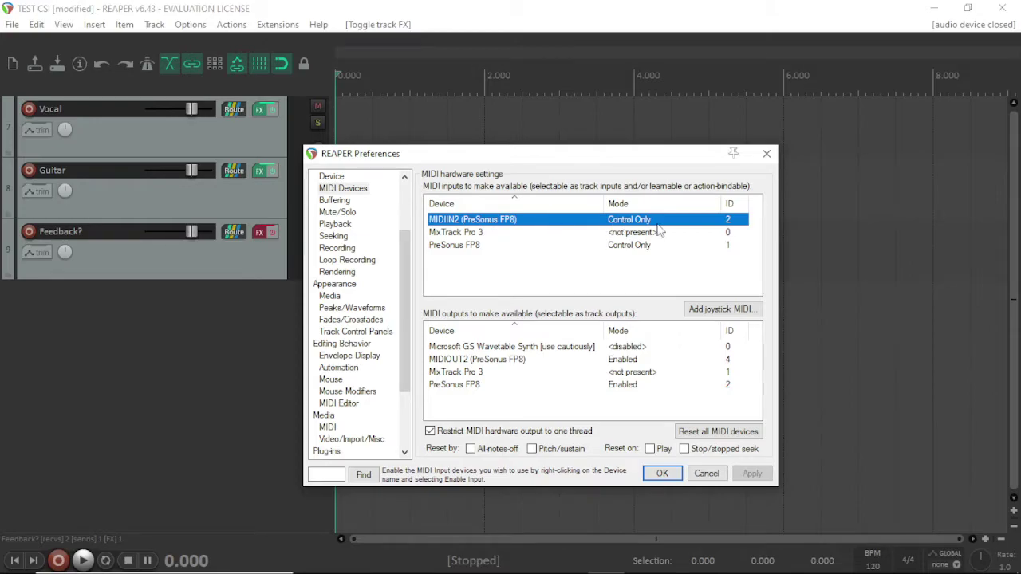
{"action": "left_click", "coordinate": [476, 360]}
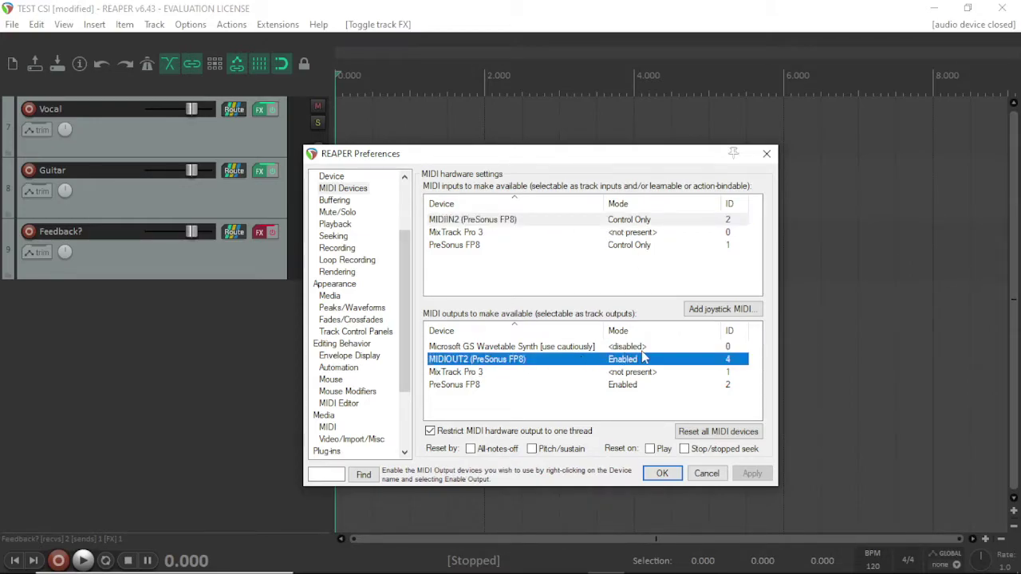
{"action": "left_click", "coordinate": [662, 473]}
{"action": "left_click", "coordinate": [232, 25]}
Launch the LBX_SmartKnobs2_ControlMapCreator script from the Actions list
{"action": "left_click", "coordinate": [212, 30]}
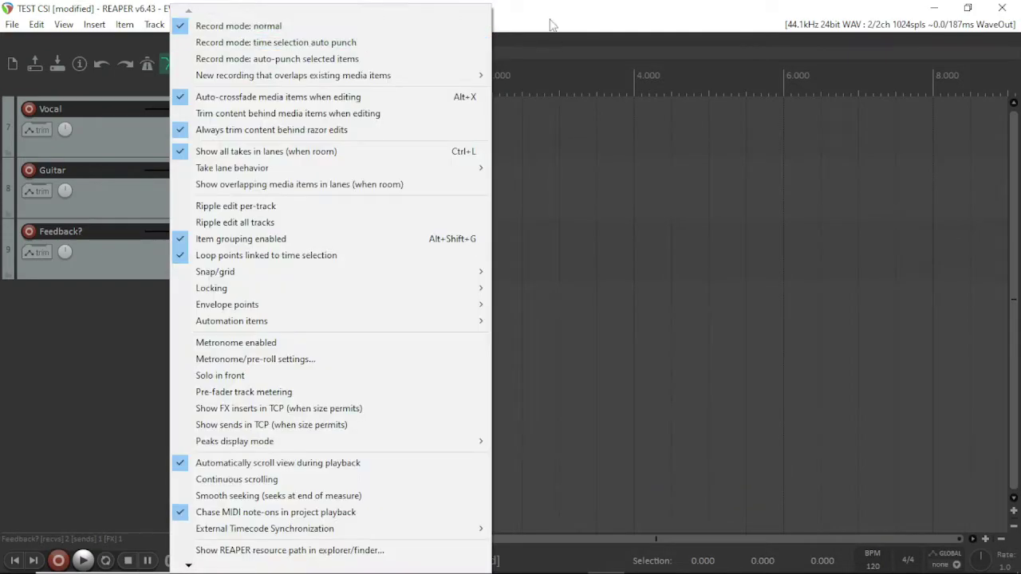
{"action": "left_click", "coordinate": [524, 32]}
{"action": "left_click", "coordinate": [248, 28]}
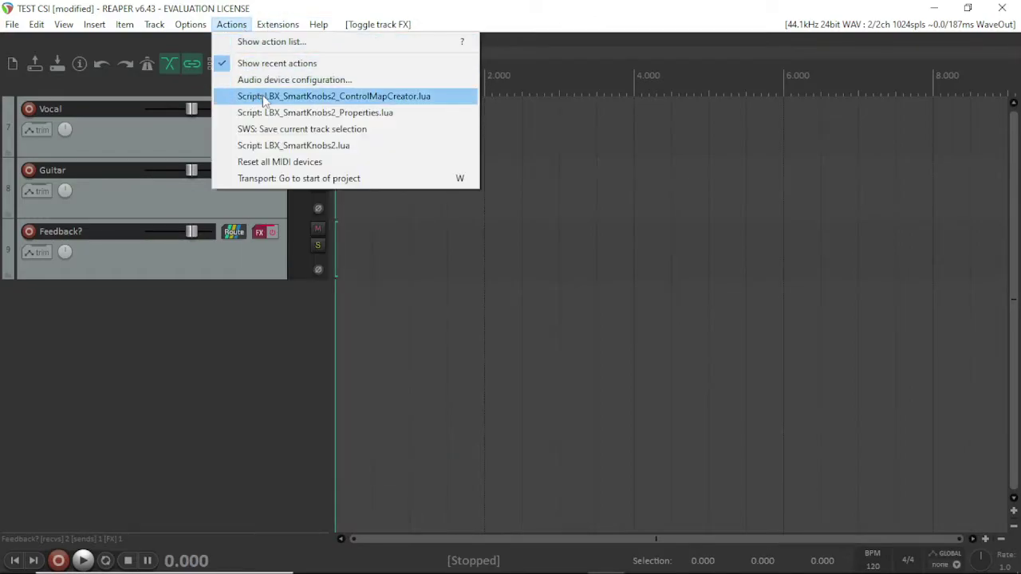
{"action": "left_click", "coordinate": [296, 96]}
Clear Fader 1's feedback type and MIDI-learn it as CC channel 0, number 1
{"action": "left_click", "coordinate": [463, 161]}
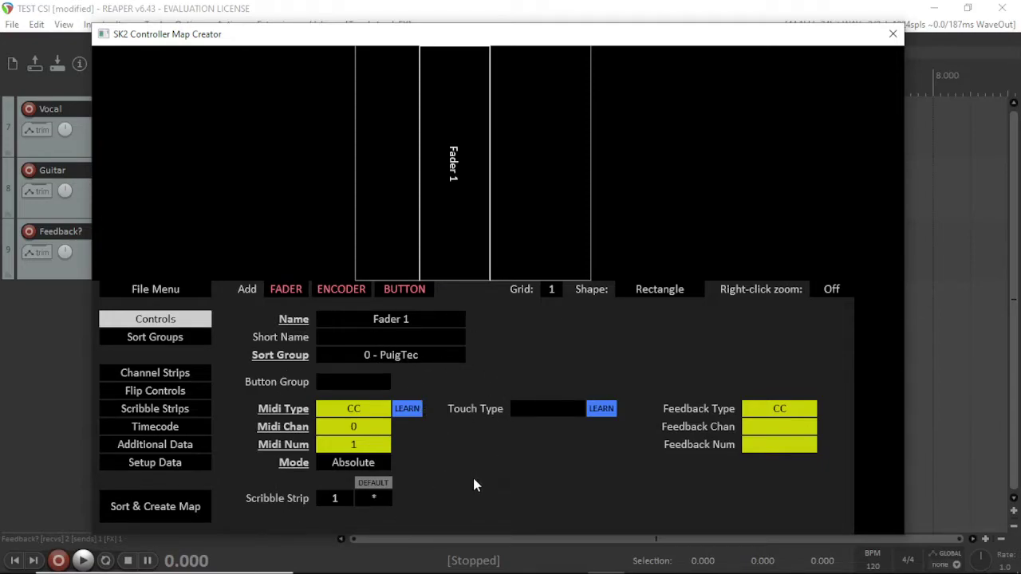
{"action": "left_click", "coordinate": [780, 411]}
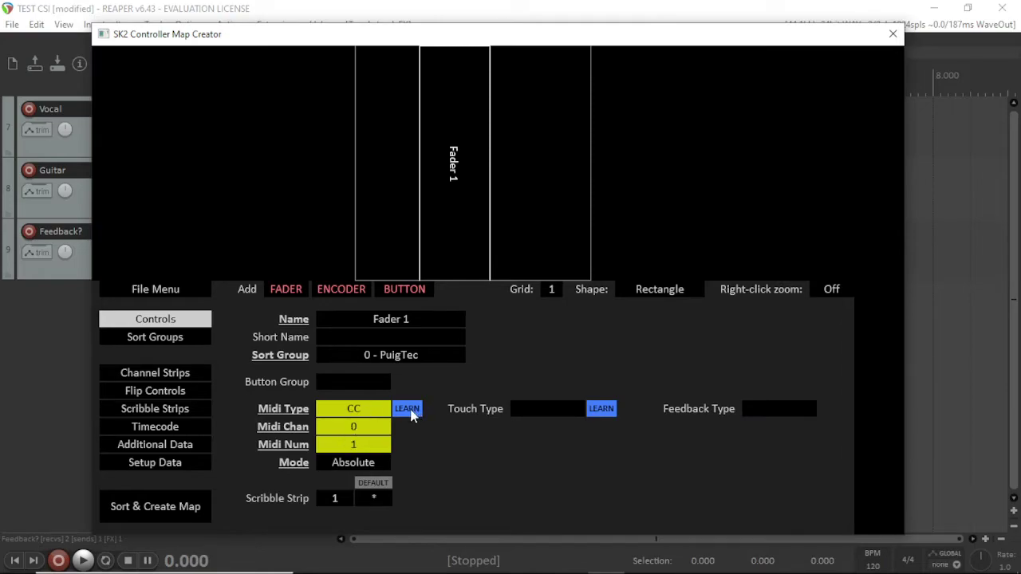
{"action": "left_click", "coordinate": [410, 413]}
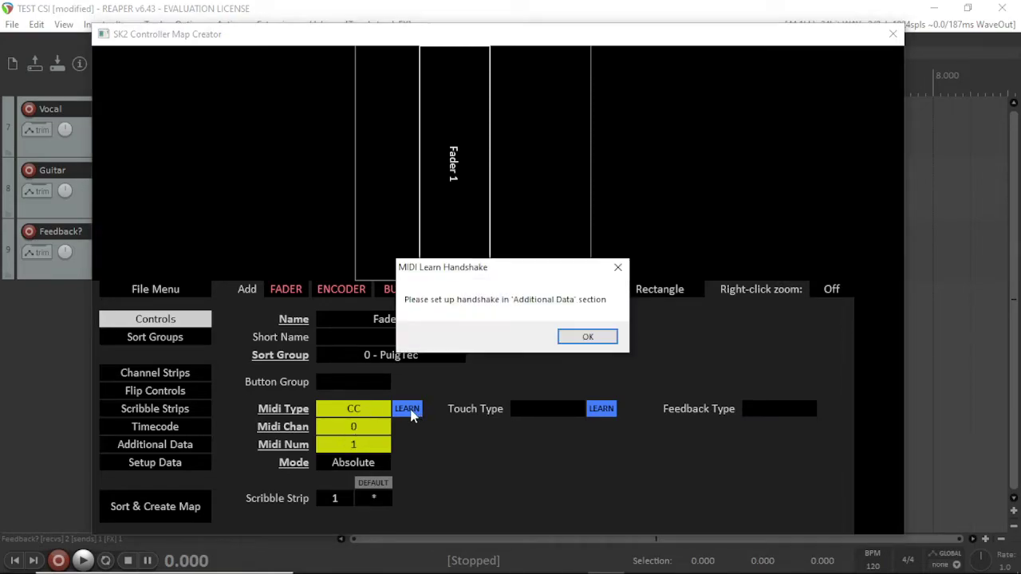
{"action": "left_click", "coordinate": [584, 337]}
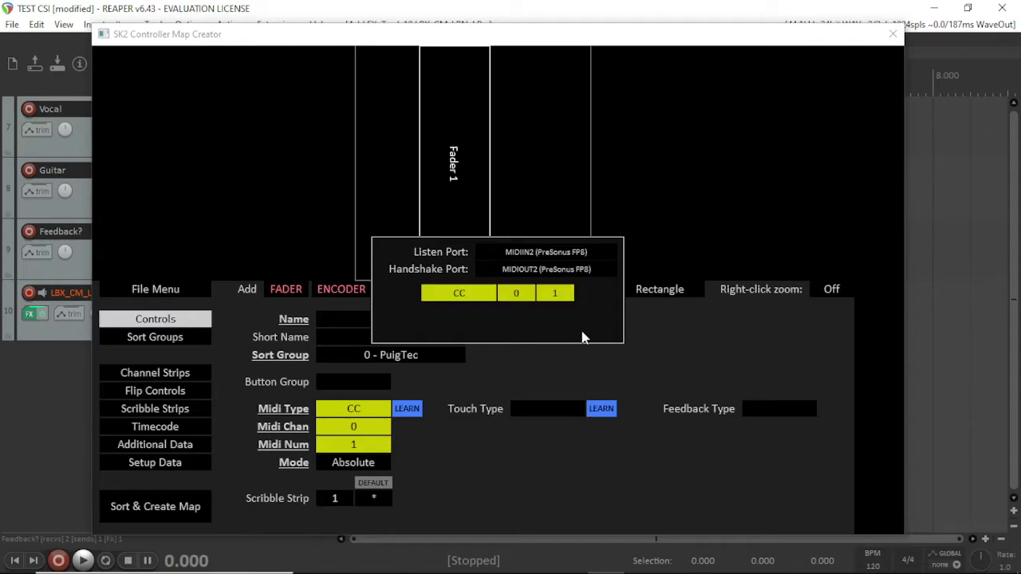
{"action": "left_click", "coordinate": [472, 293]}
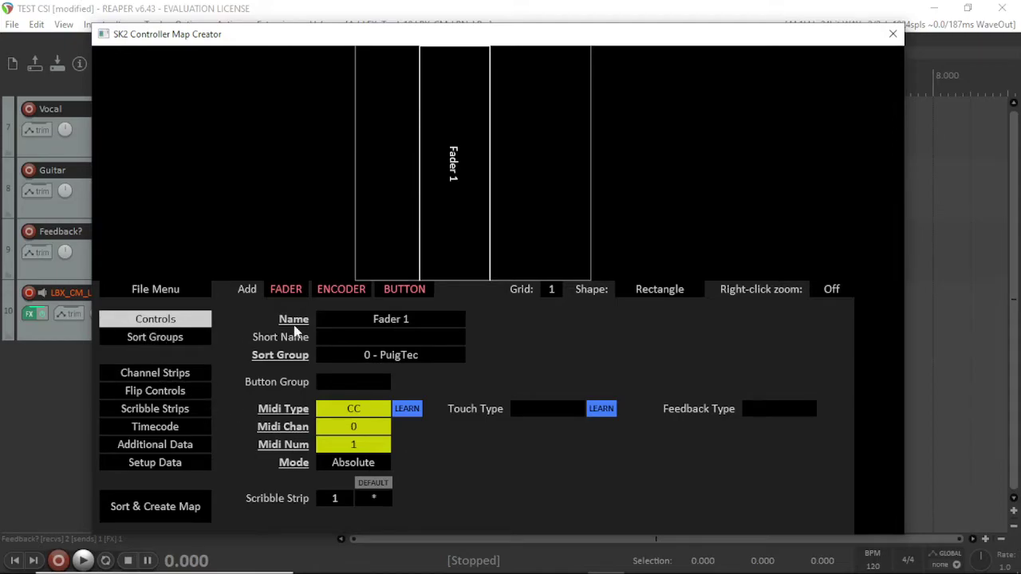
Look through the Sort Groups, Channel Strips and Flip Controls pages, ending on Scribble Strips
{"action": "left_click", "coordinate": [159, 339]}
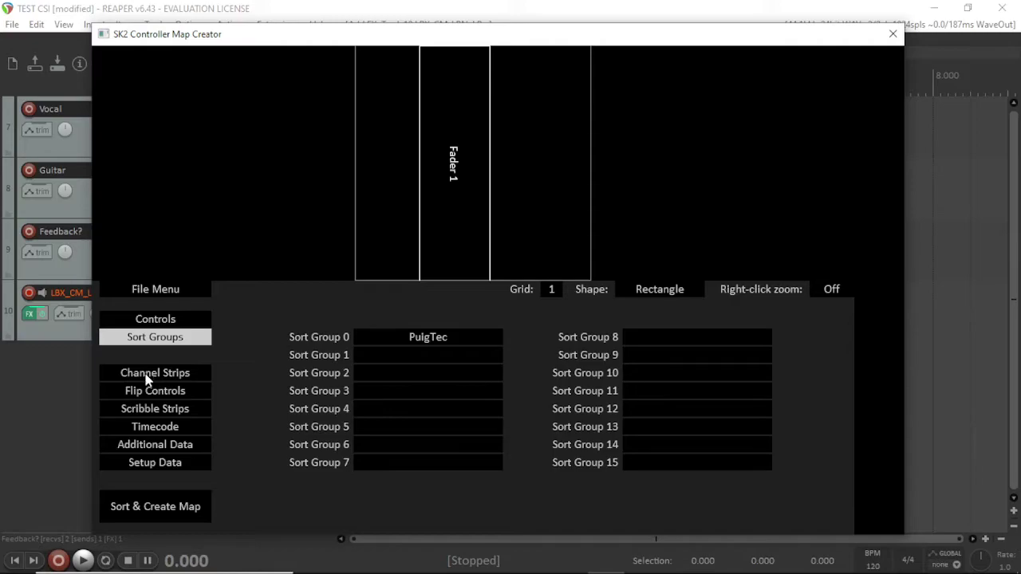
{"action": "left_click", "coordinate": [148, 378]}
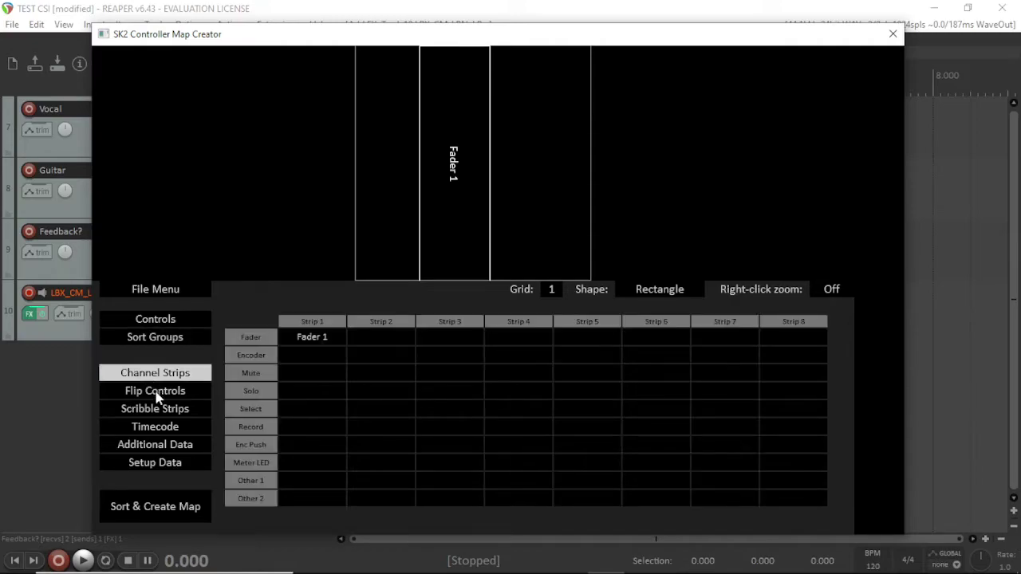
{"action": "left_click", "coordinate": [158, 396]}
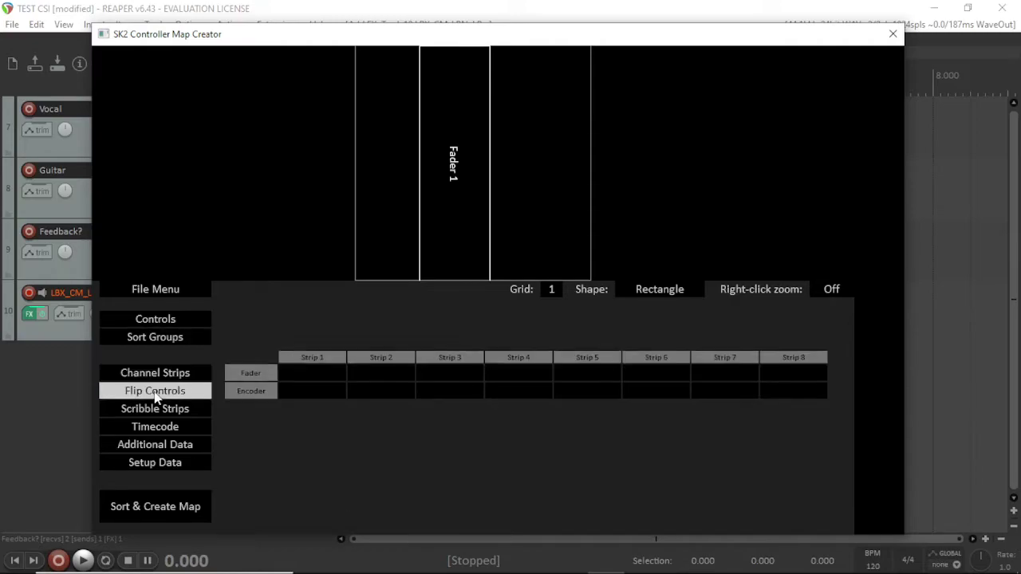
{"action": "left_click", "coordinate": [156, 412]}
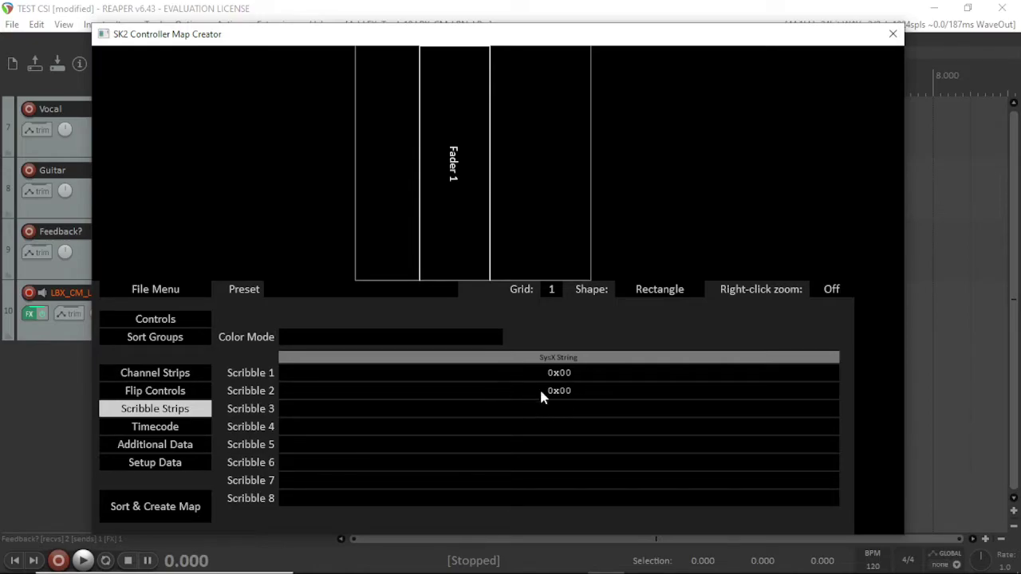
Switch to the Smart Knobs 2 forum thread and highlight the FaderPort 8 manual link
{"action": "key", "text": "alt+Tab"}
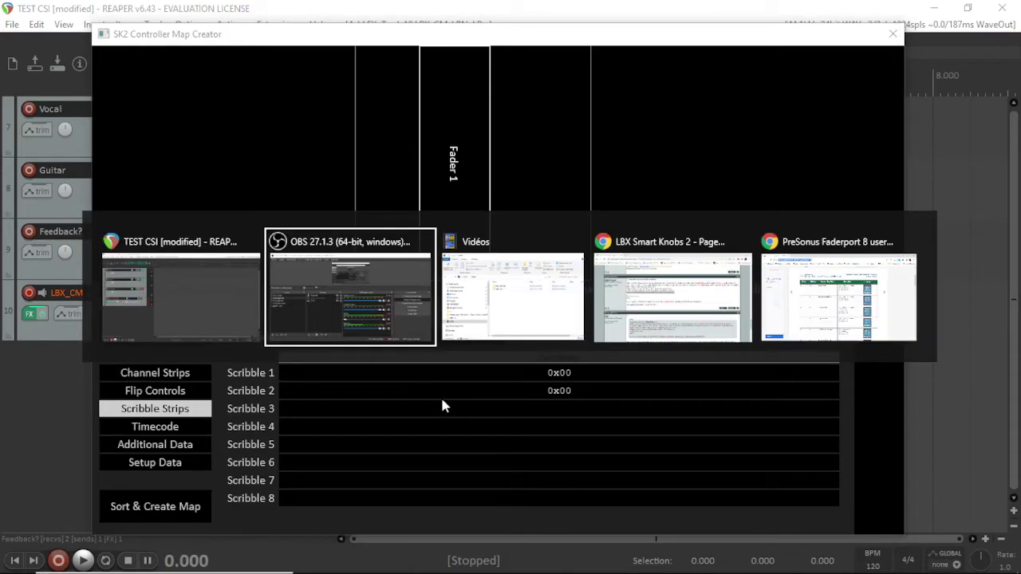
{"action": "key", "text": "Tab"}
{"action": "key", "text": "Tab"}
{"action": "left_click", "coordinate": [444, 279]}
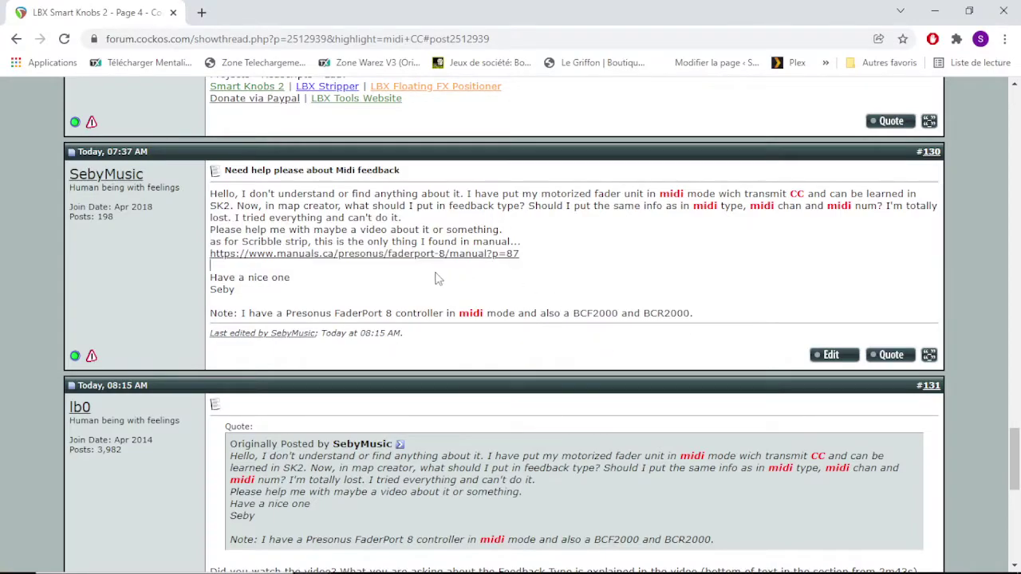
{"action": "left_click_drag", "start_coordinate": [532, 255], "coordinate": [212, 255]}
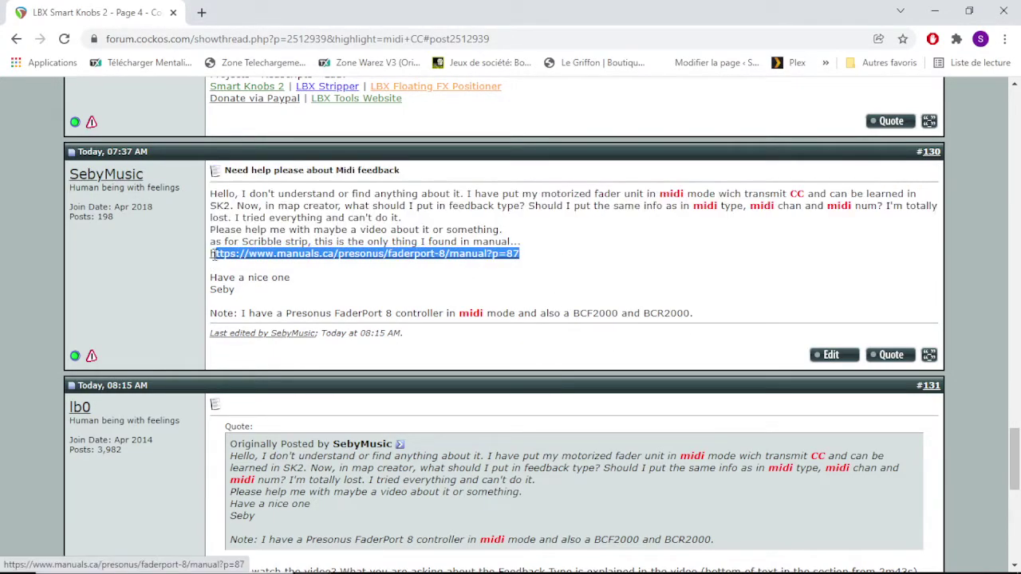
{"action": "left_click", "coordinate": [542, 264]}
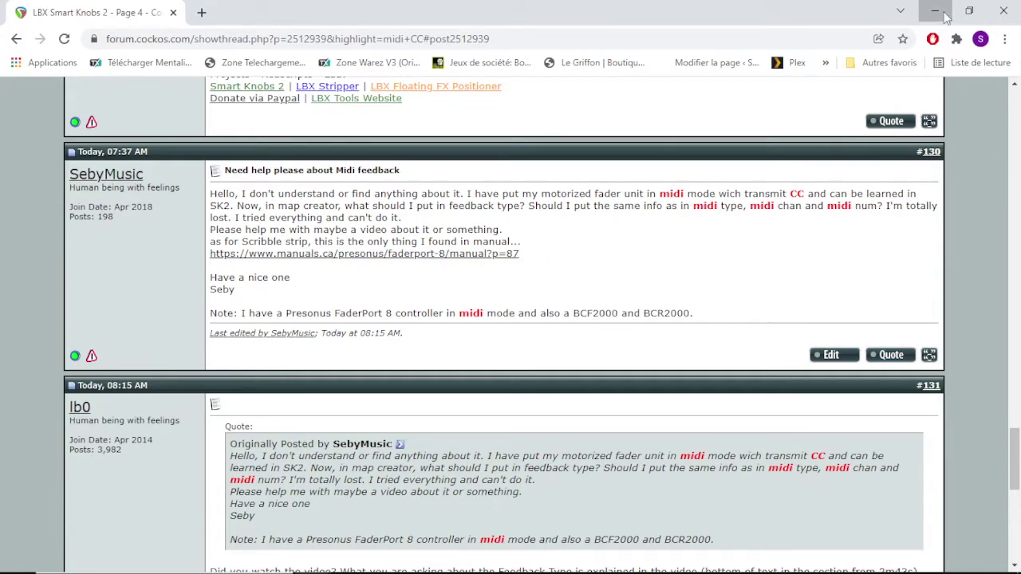
Back in the map creator, view the Timecode, Additional Data and Setup Data pages
{"action": "left_click", "coordinate": [936, 11]}
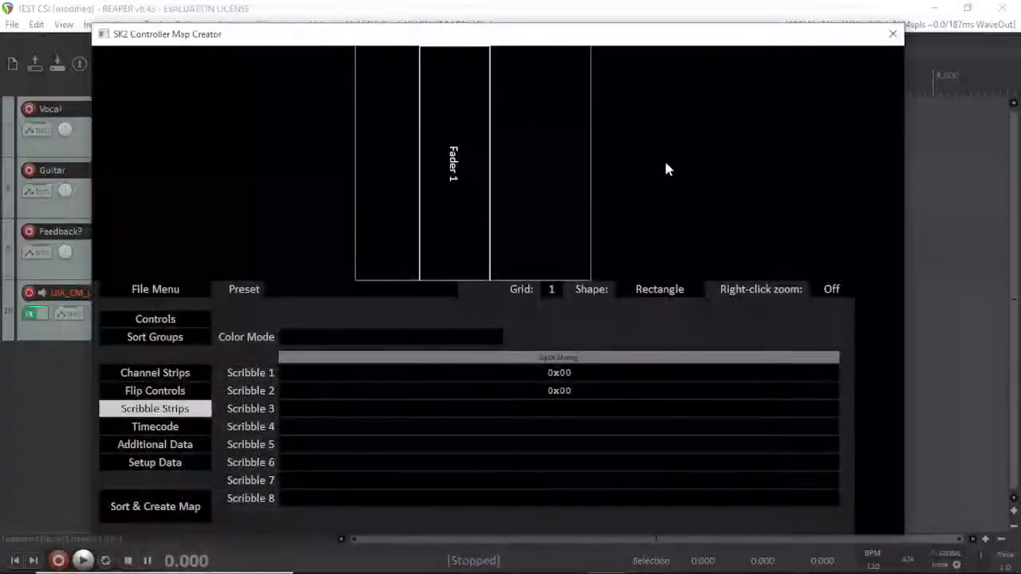
{"action": "left_click", "coordinate": [168, 430]}
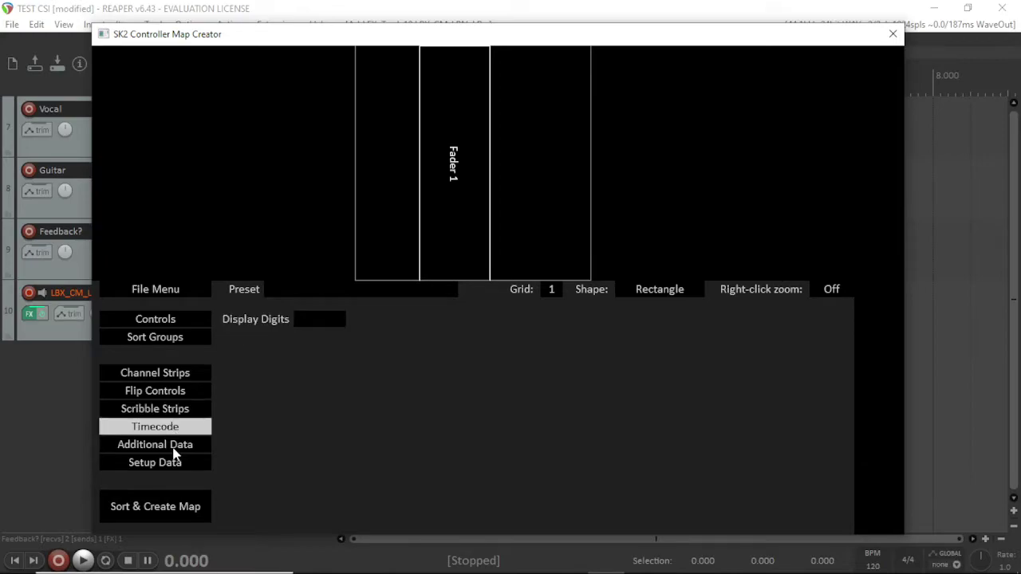
{"action": "left_click", "coordinate": [174, 451]}
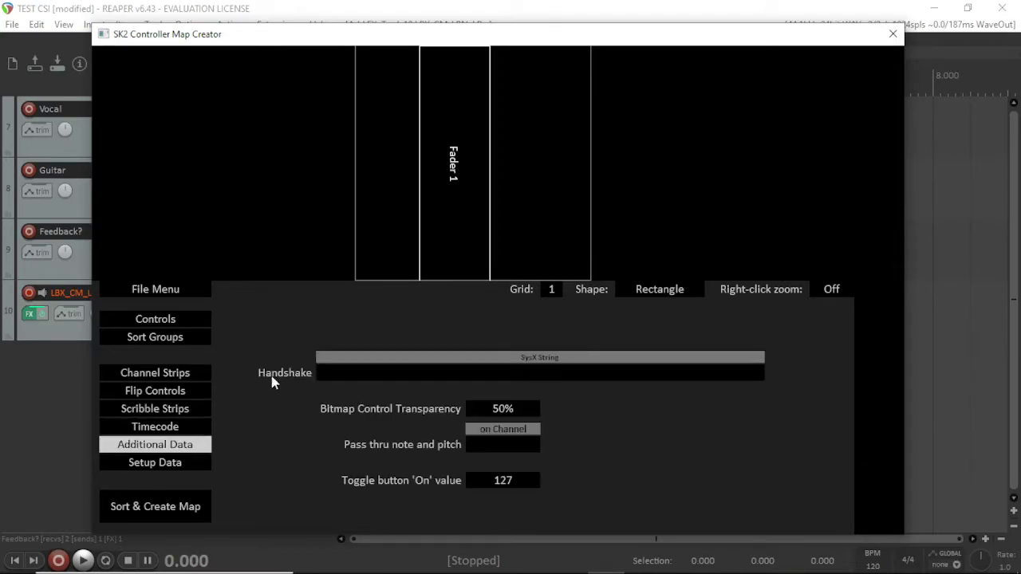
{"action": "left_click", "coordinate": [193, 467]}
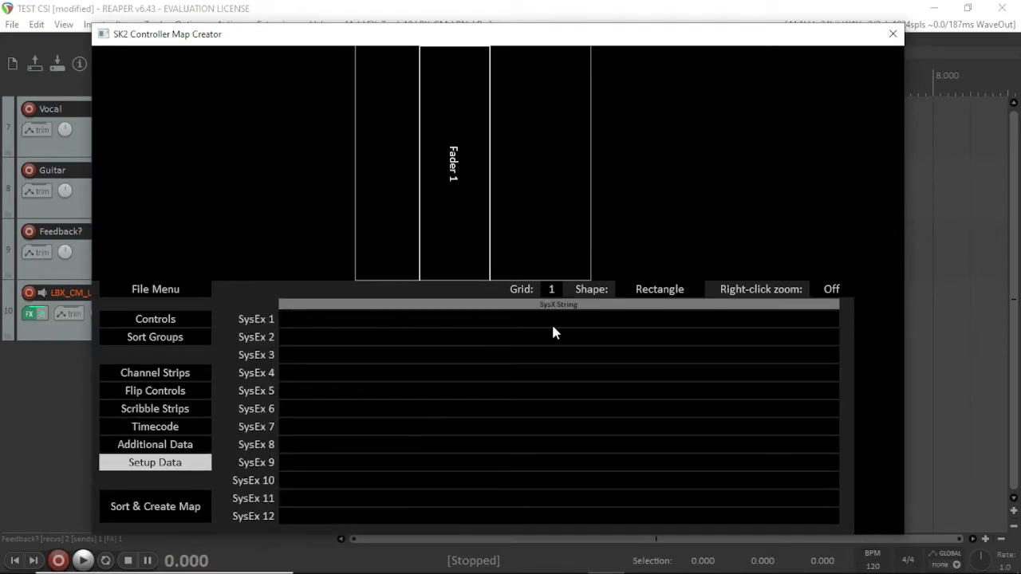
Create the controller map named PuigTec, overwriting the existing file, and close the creator
{"action": "left_click", "coordinate": [178, 518]}
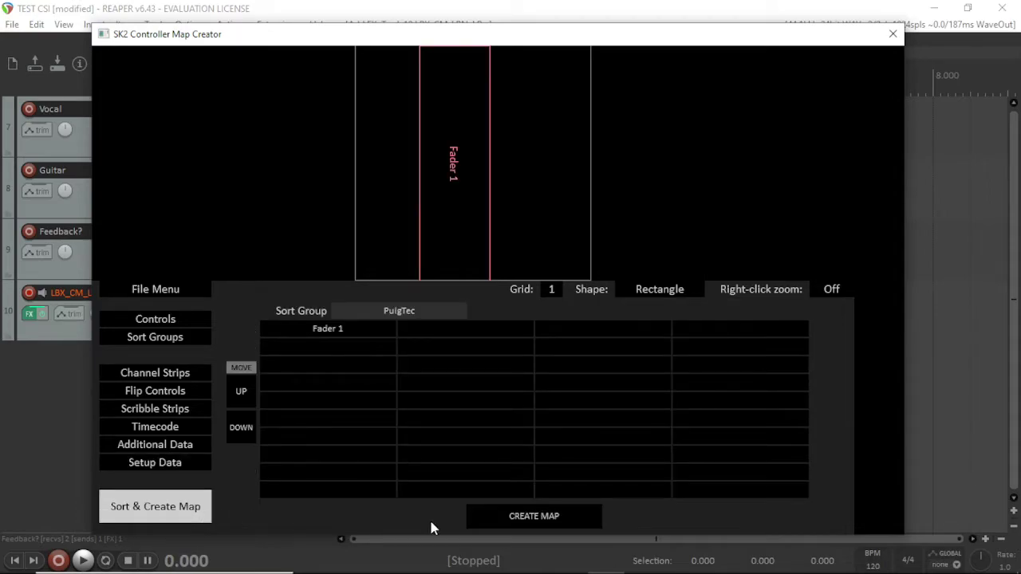
{"action": "left_click", "coordinate": [524, 520]}
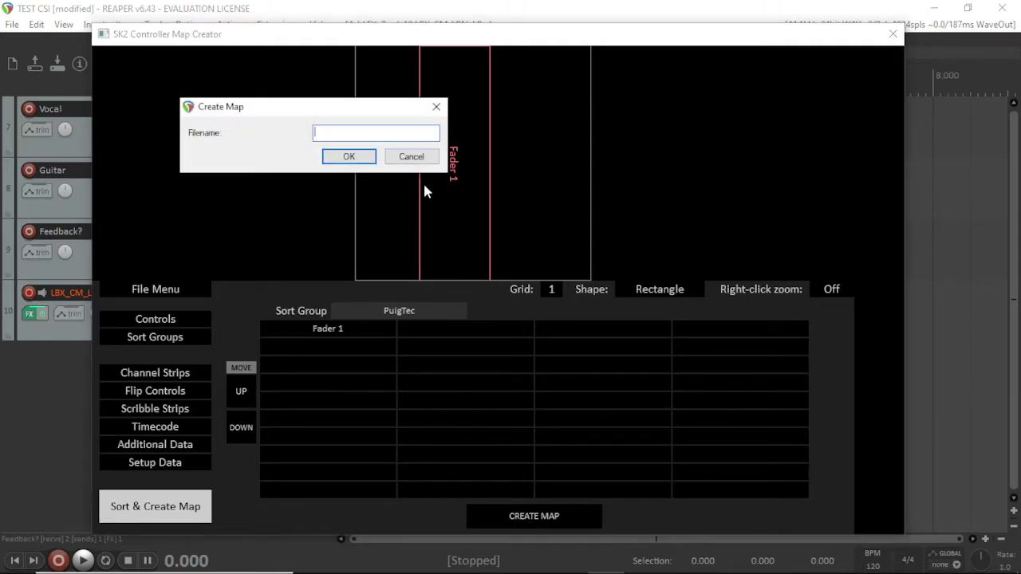
{"action": "type", "text": "PuigTec"}
{"action": "left_click", "coordinate": [348, 156]}
{"action": "left_click", "coordinate": [479, 338]}
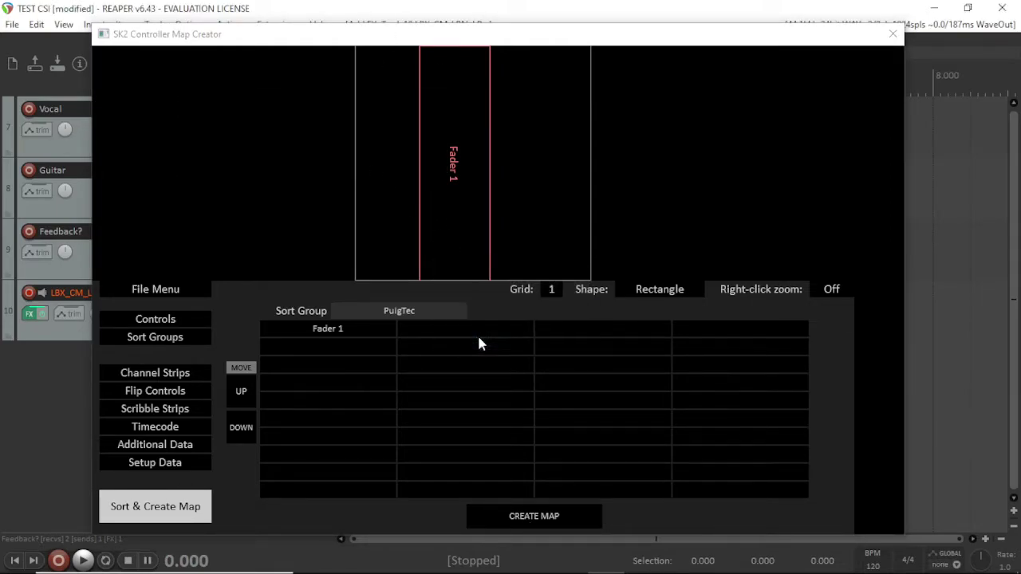
{"action": "left_click", "coordinate": [893, 36]}
{"action": "key", "text": "alt+Tab"}
{"action": "key", "text": "alt+Tab"}
{"action": "key", "text": "alt+Tab"}
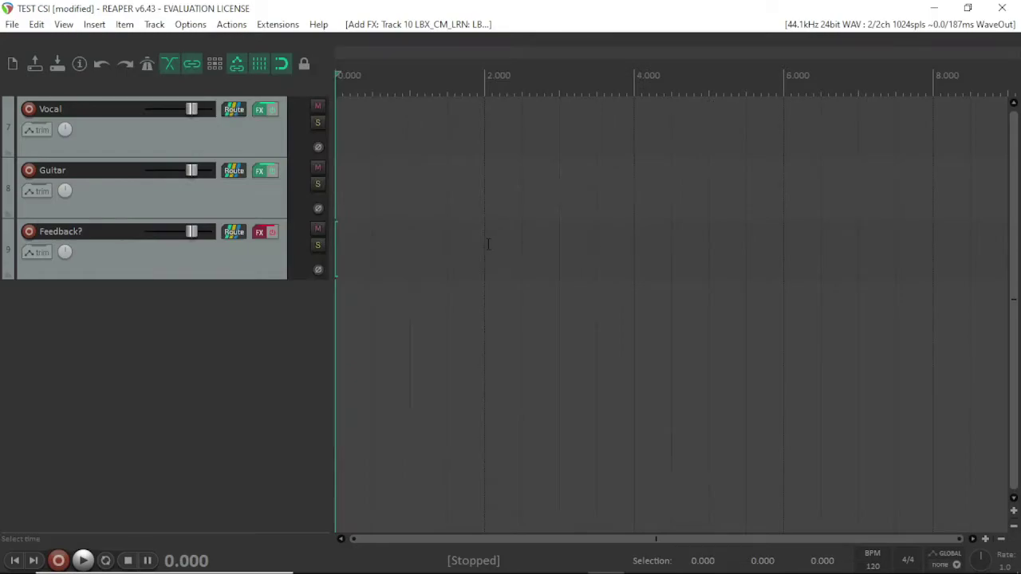
Launch the LBX_SmartKnobs2 script from the Actions list and open its settings
{"action": "left_click", "coordinate": [232, 25]}
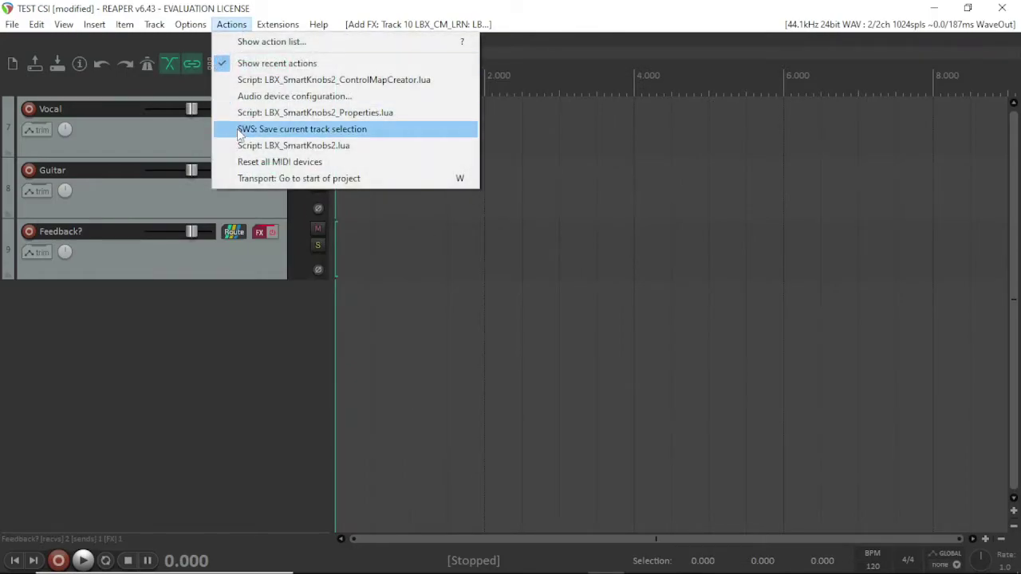
{"action": "left_click", "coordinate": [338, 151]}
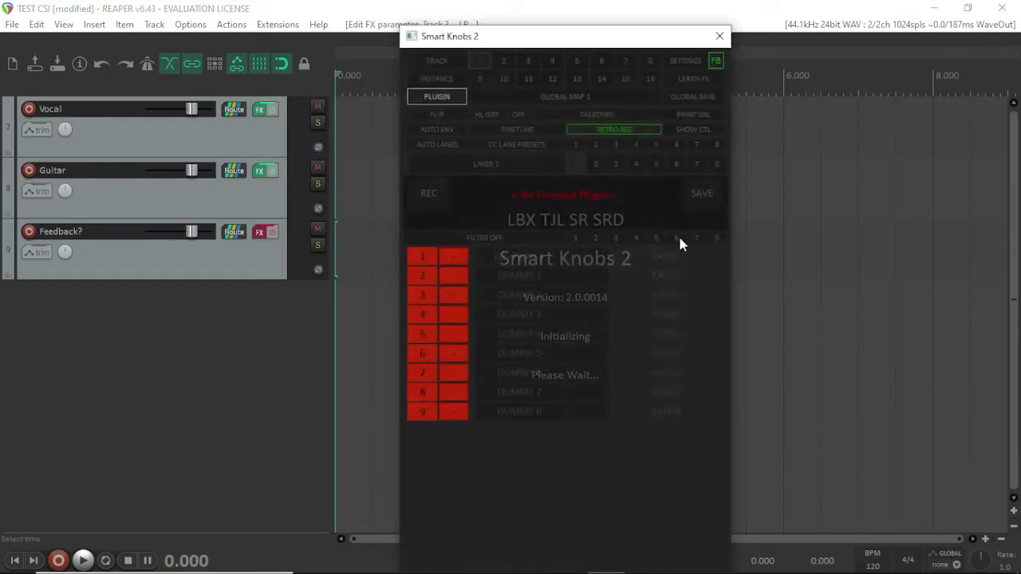
{"action": "left_click", "coordinate": [692, 62]}
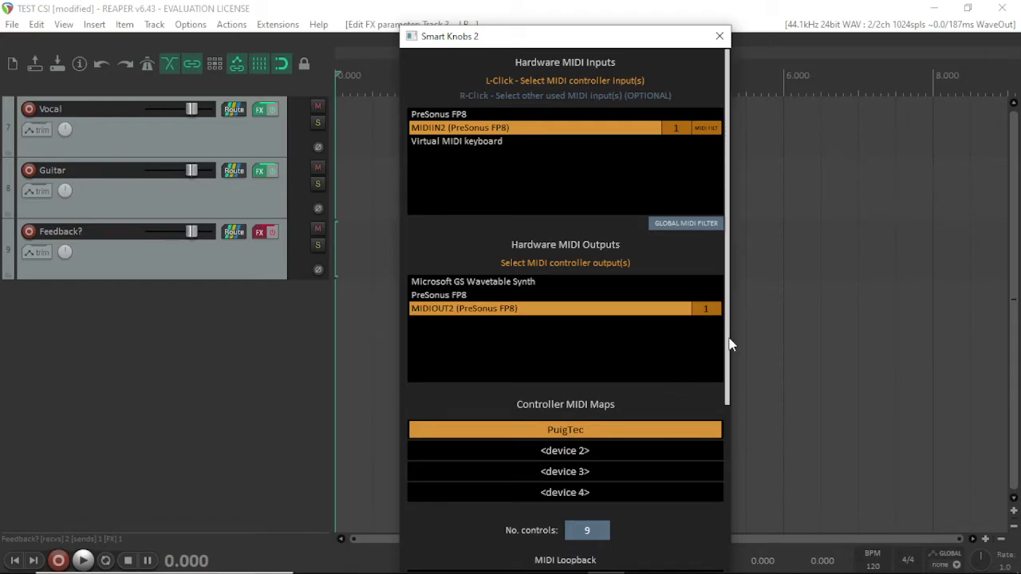
Leave MIDI Loopback unchanged, build the setup with Create Set Up, then select Vocal and Guitar
{"action": "left_click_drag", "start_coordinate": [732, 349], "coordinate": [712, 564]}
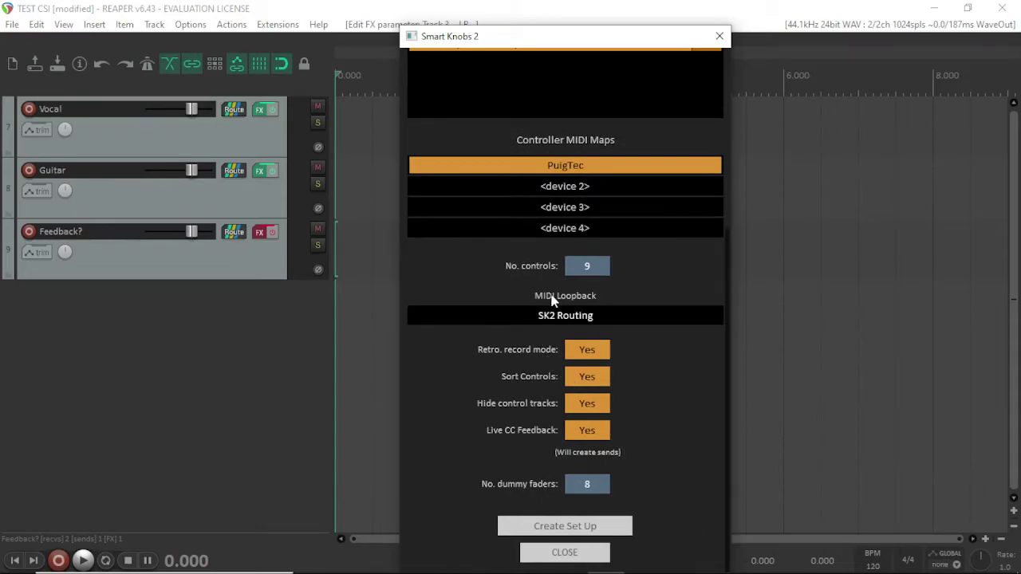
{"action": "left_click", "coordinate": [580, 319]}
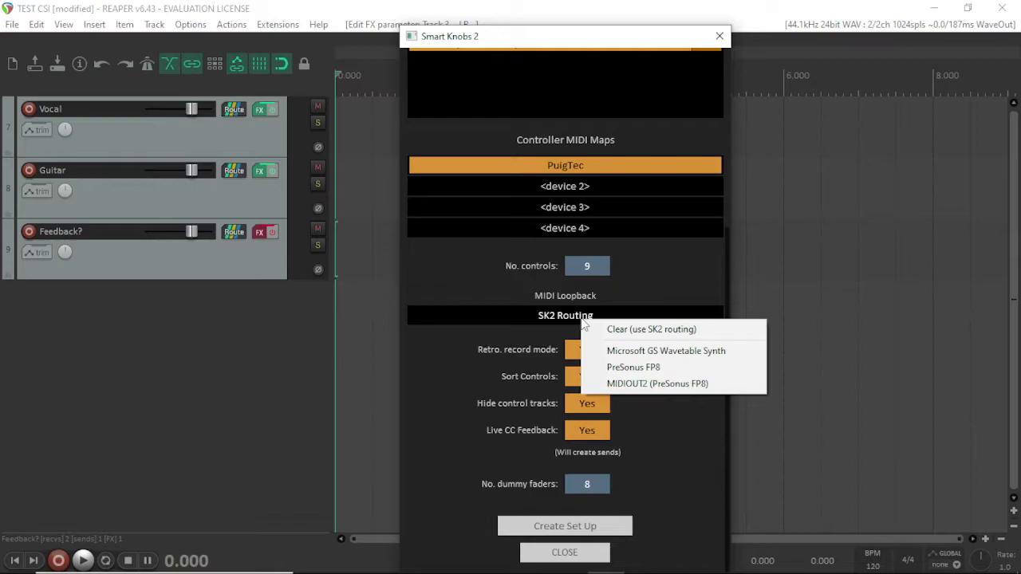
{"action": "left_click", "coordinate": [471, 280]}
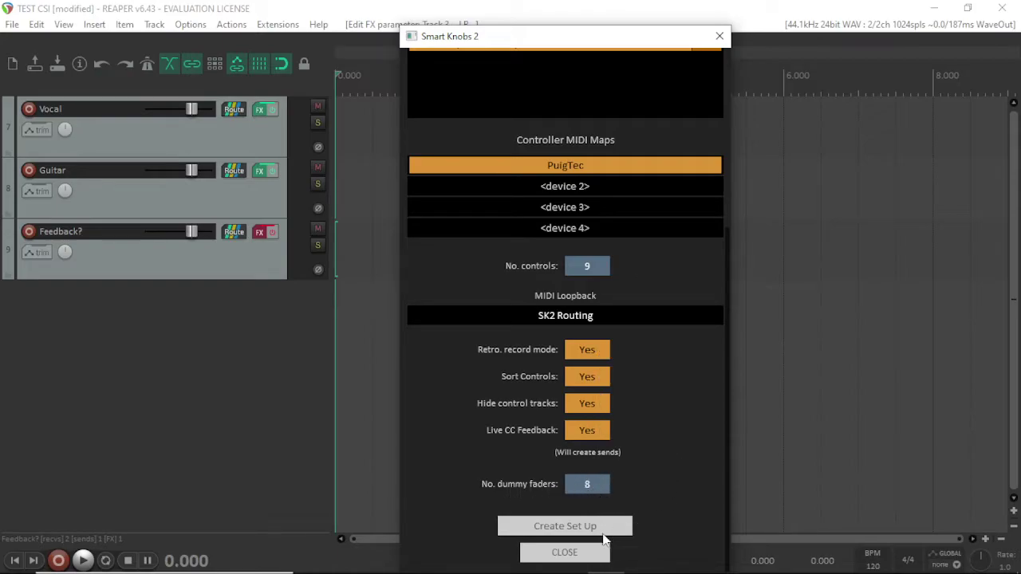
{"action": "left_click", "coordinate": [566, 527]}
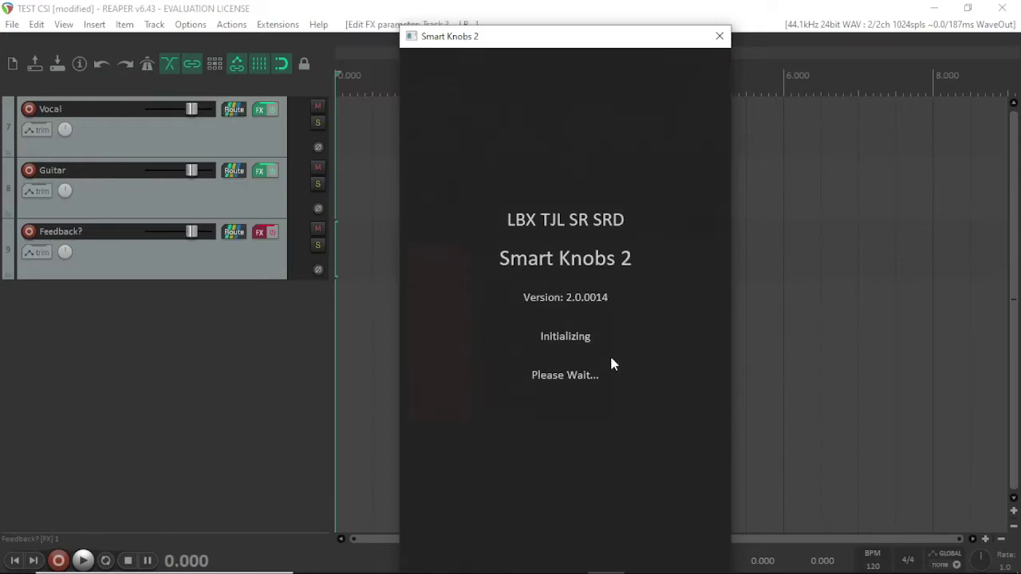
{"action": "left_click", "coordinate": [222, 129]}
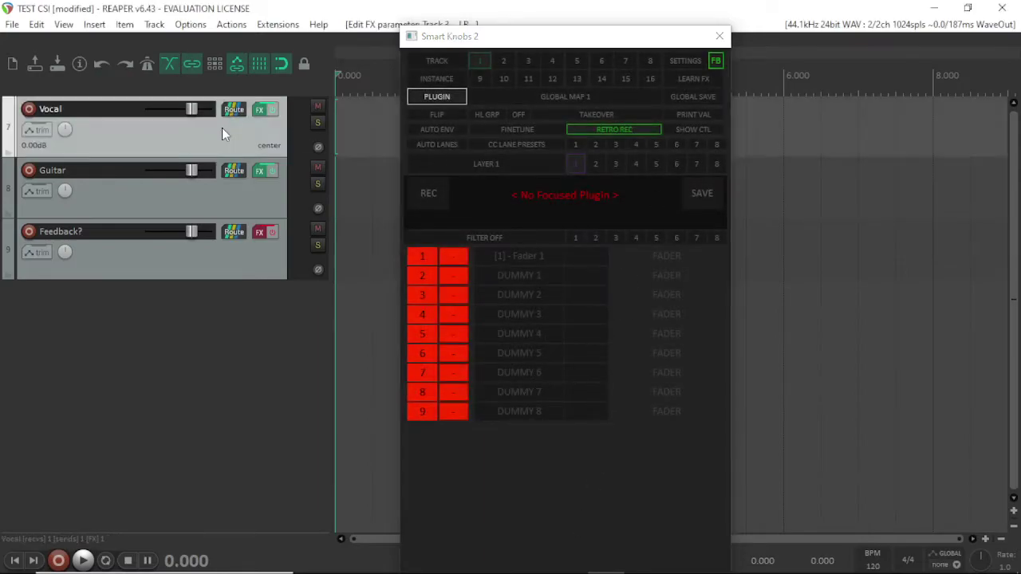
{"action": "left_click", "coordinate": [197, 202]}
Set Smart Knobs 2 to select plugins by INSTANCE, reviewing its selection options
{"action": "left_click", "coordinate": [201, 145]}
{"action": "left_click", "coordinate": [201, 180]}
{"action": "left_click", "coordinate": [253, 141]}
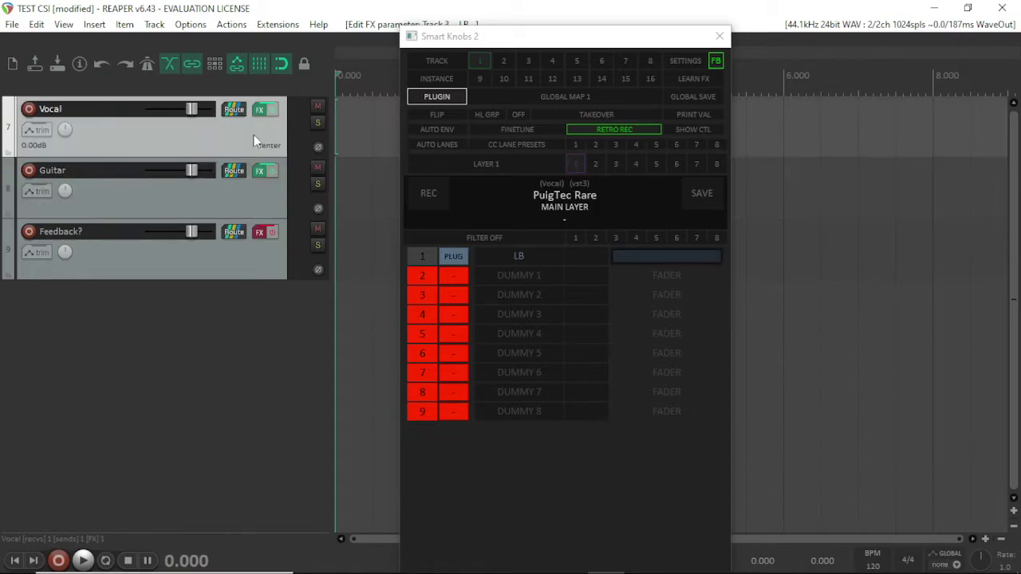
{"action": "left_click", "coordinate": [444, 83]}
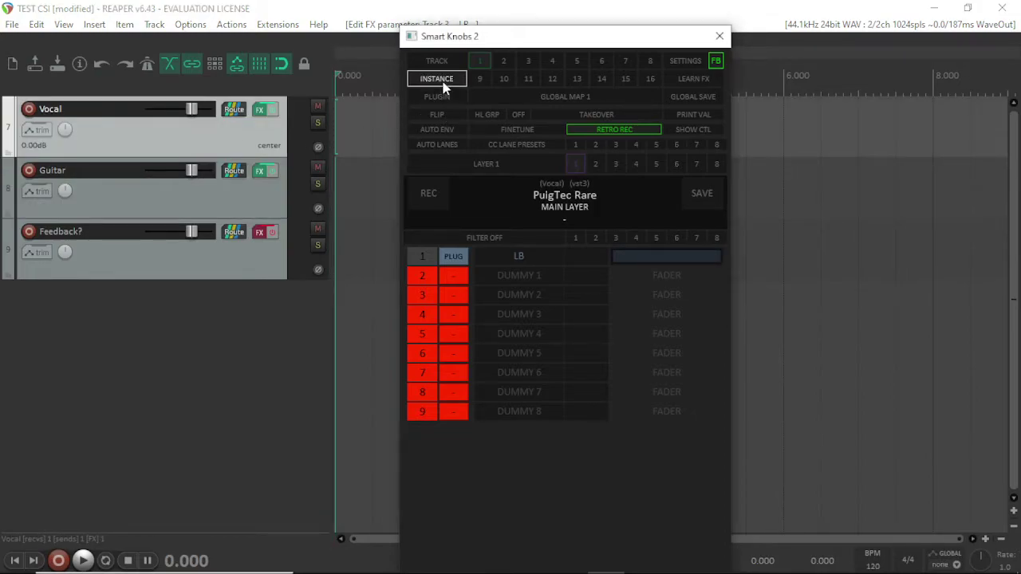
{"action": "right_click", "coordinate": [443, 83]}
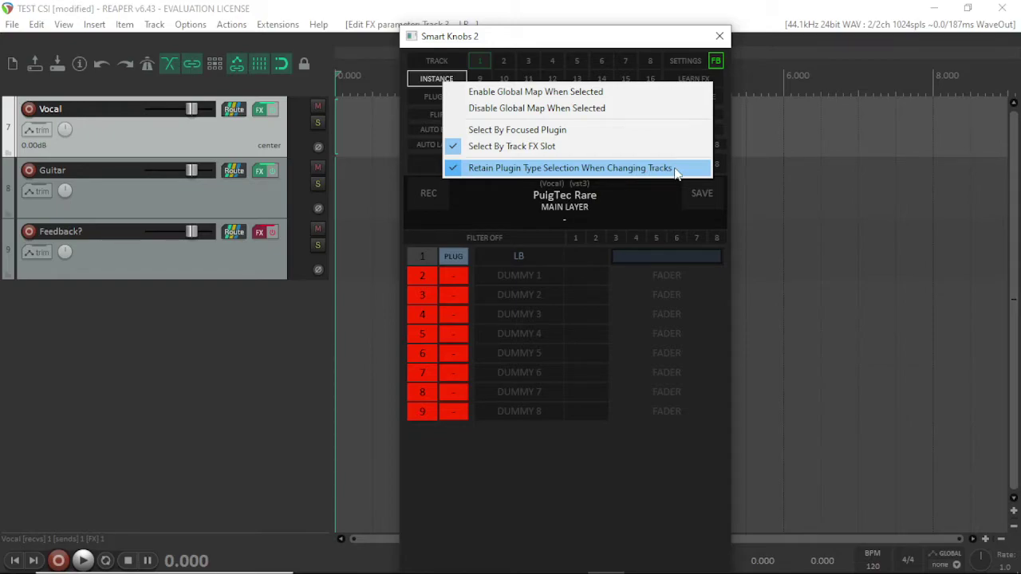
{"action": "left_click", "coordinate": [490, 457]}
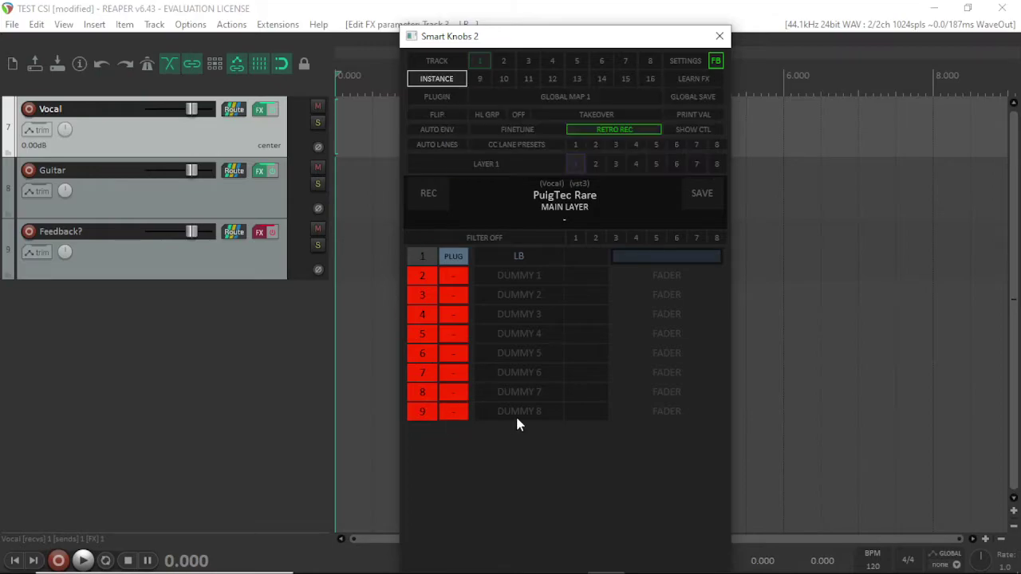
Set the Vocal PuigTec Rare LB control to 0.03, then select the Guitar track
{"action": "left_click", "coordinate": [242, 137]}
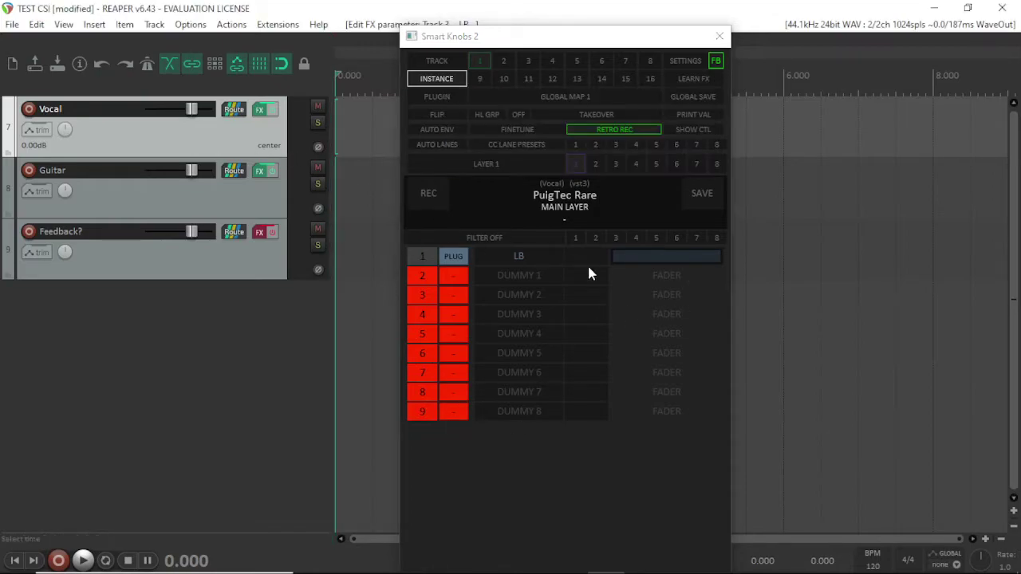
{"action": "mouse_move", "coordinate": [651, 260]}
{"action": "left_mouse_down"}
{"action": "mouse_move", "coordinate": [633, 266]}
{"action": "mouse_move", "coordinate": [709, 257]}
{"action": "mouse_move", "coordinate": [630, 268]}
{"action": "left_mouse_up"}
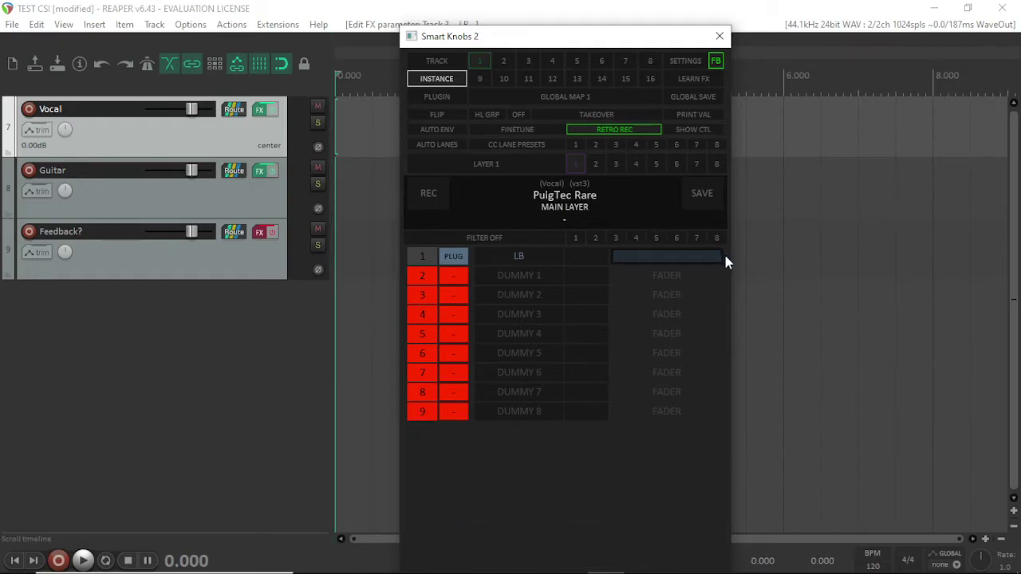
{"action": "left_click", "coordinate": [195, 195]}
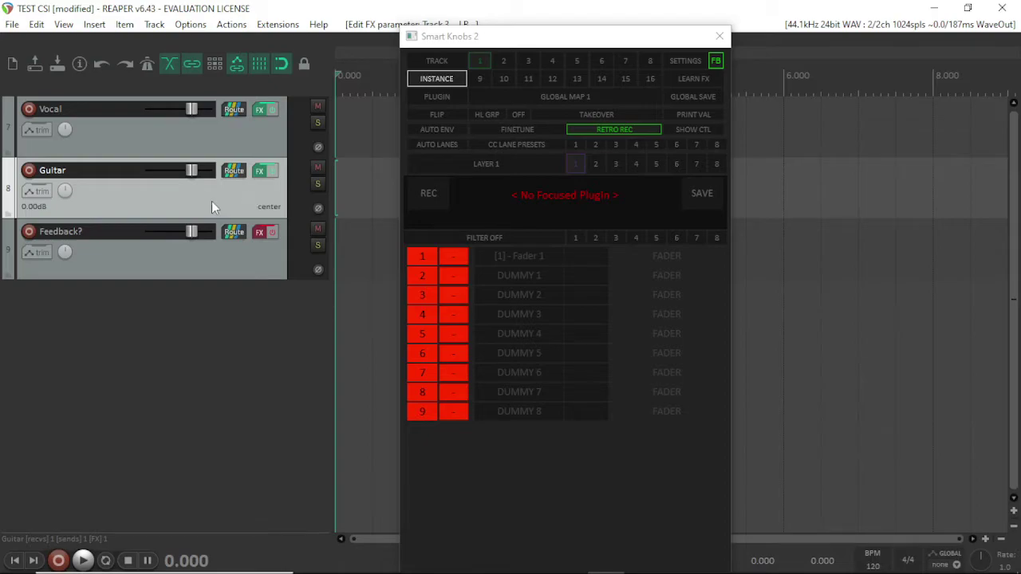
Alternate between the Vocal and Guitar tracks to check which plugin Smart Knobs 2 focuses
{"action": "left_click", "coordinate": [230, 142]}
{"action": "left_click", "coordinate": [210, 192]}
{"action": "left_click", "coordinate": [202, 145]}
{"action": "left_click", "coordinate": [205, 183]}
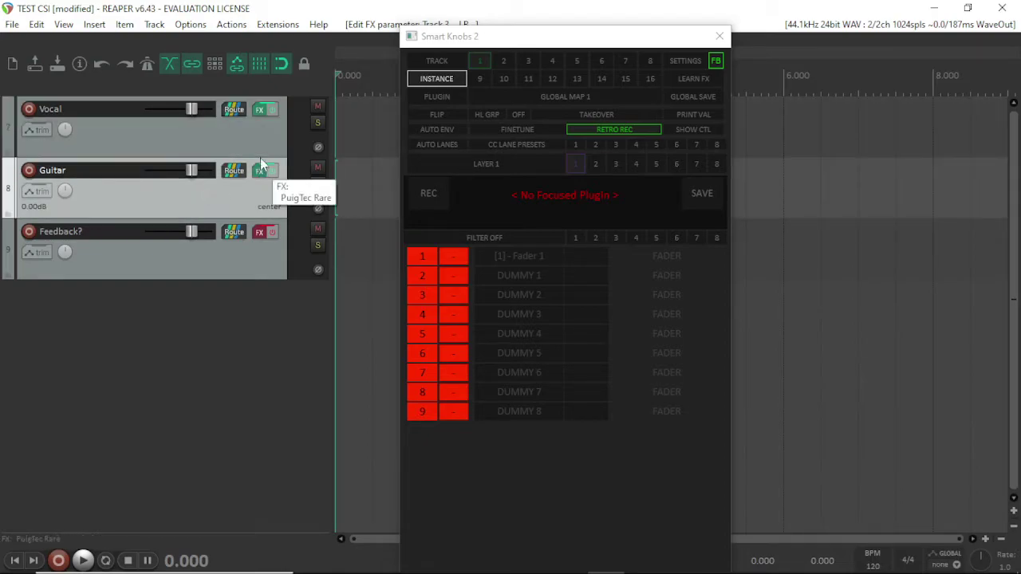
{"action": "left_click", "coordinate": [265, 131]}
{"action": "left_click", "coordinate": [235, 199]}
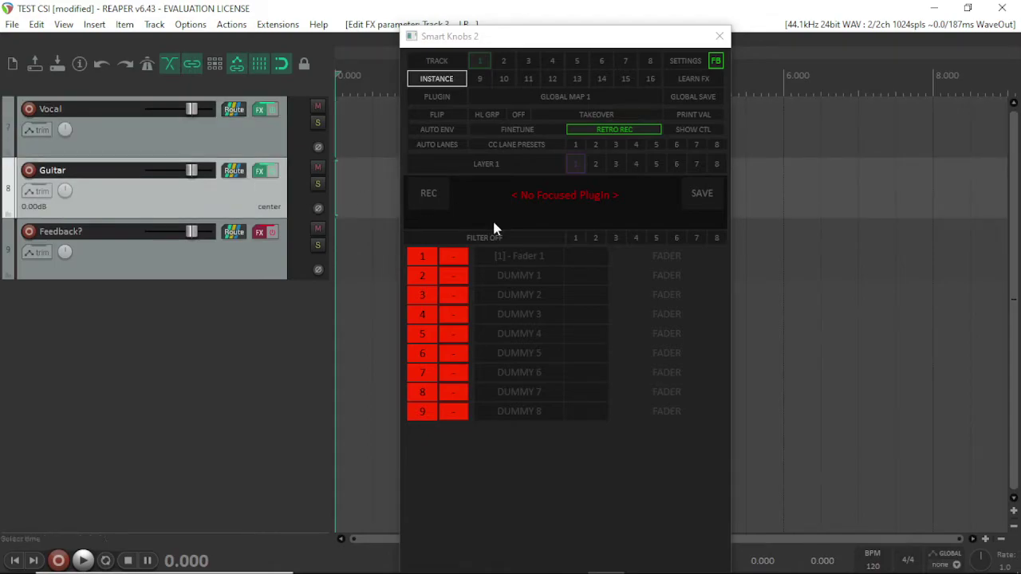
Switch Smart Knobs 2 to PLUGIN selection and open the Vocal track's FX chain
{"action": "left_click", "coordinate": [205, 136]}
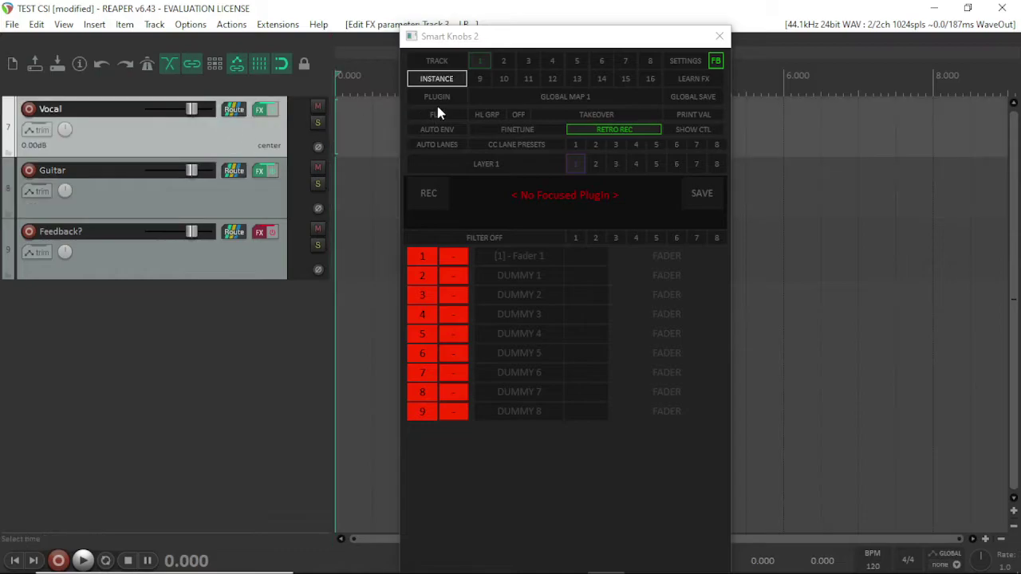
{"action": "left_click", "coordinate": [437, 96]}
{"action": "left_click", "coordinate": [237, 139]}
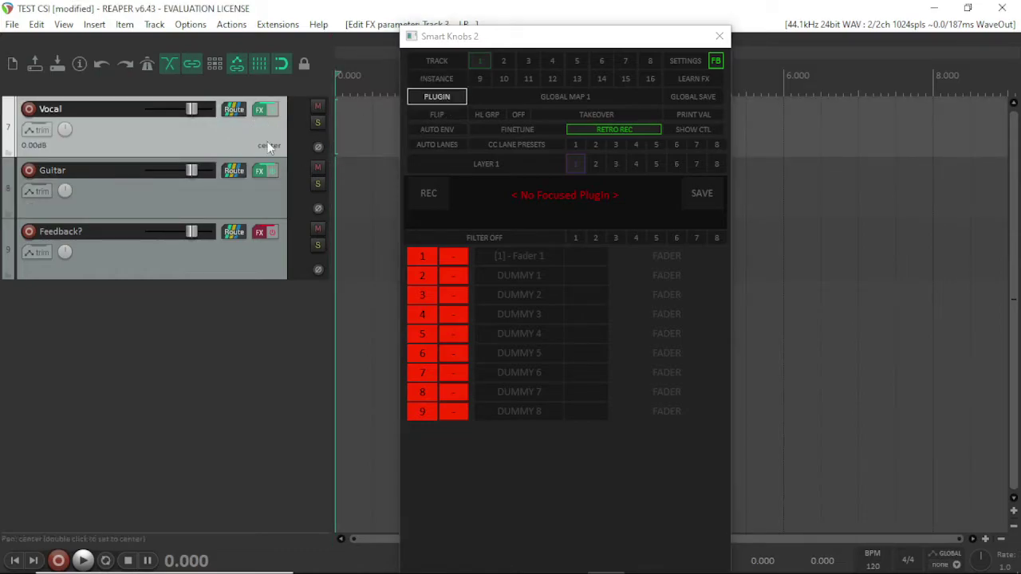
{"action": "left_click", "coordinate": [260, 111]}
Remove PuigTec Rare from Vocal's FX chain, re-add VST3: PuigTec Rare, and uncover Smart Knobs
{"action": "left_click", "coordinate": [209, 330]}
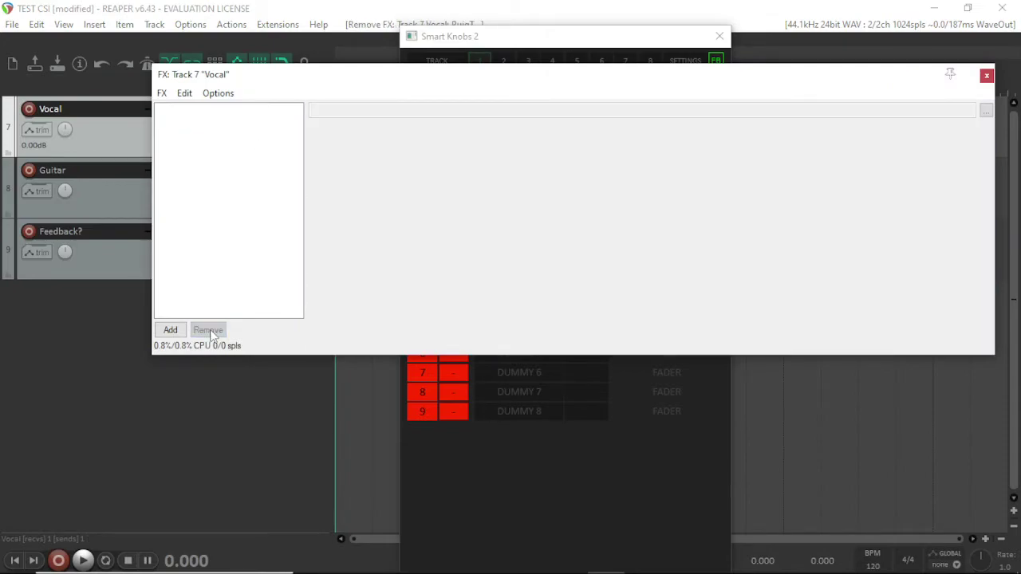
{"action": "double_click", "coordinate": [228, 145]}
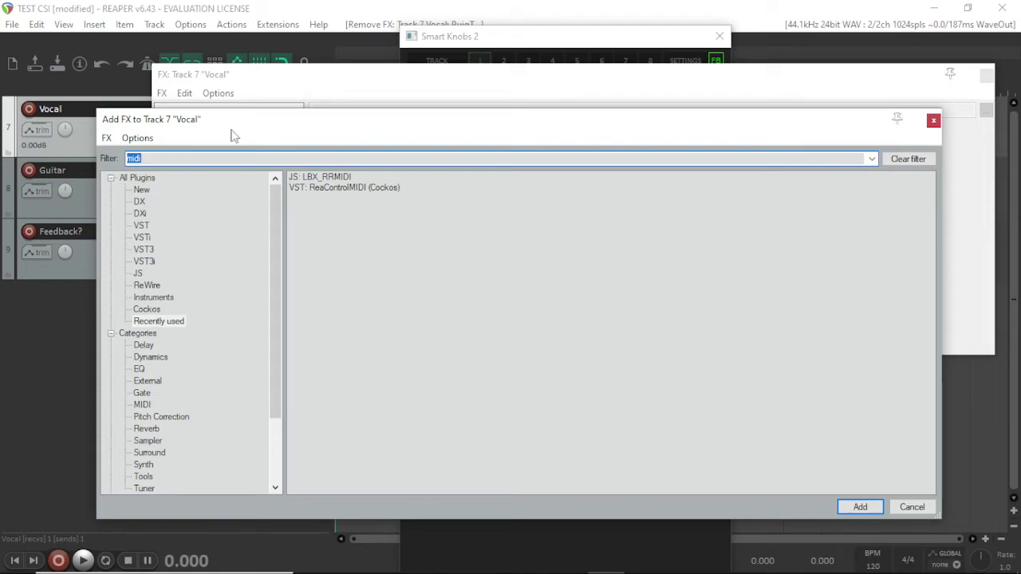
{"action": "type", "text": "pui"}
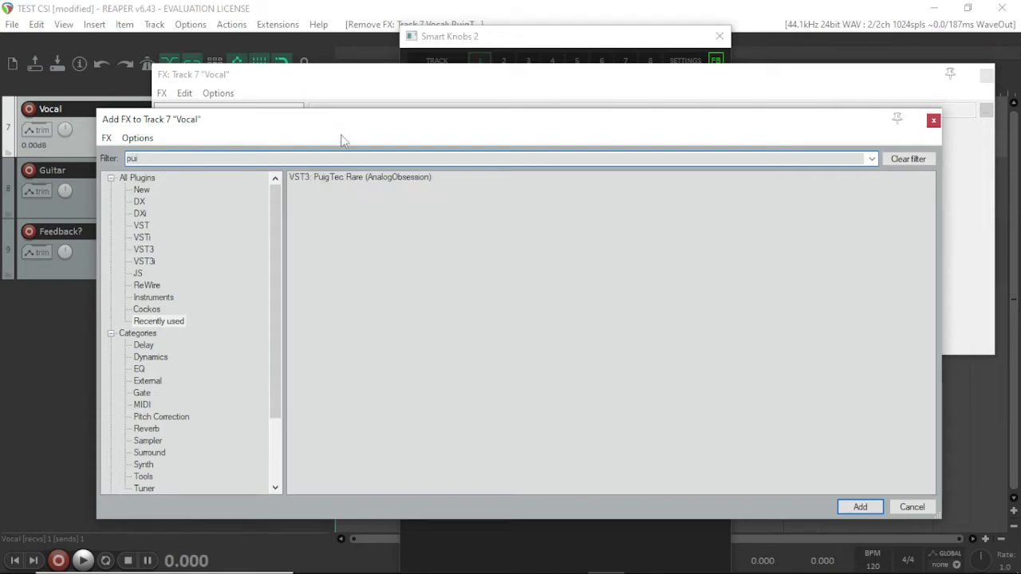
{"action": "double_click", "coordinate": [351, 177]}
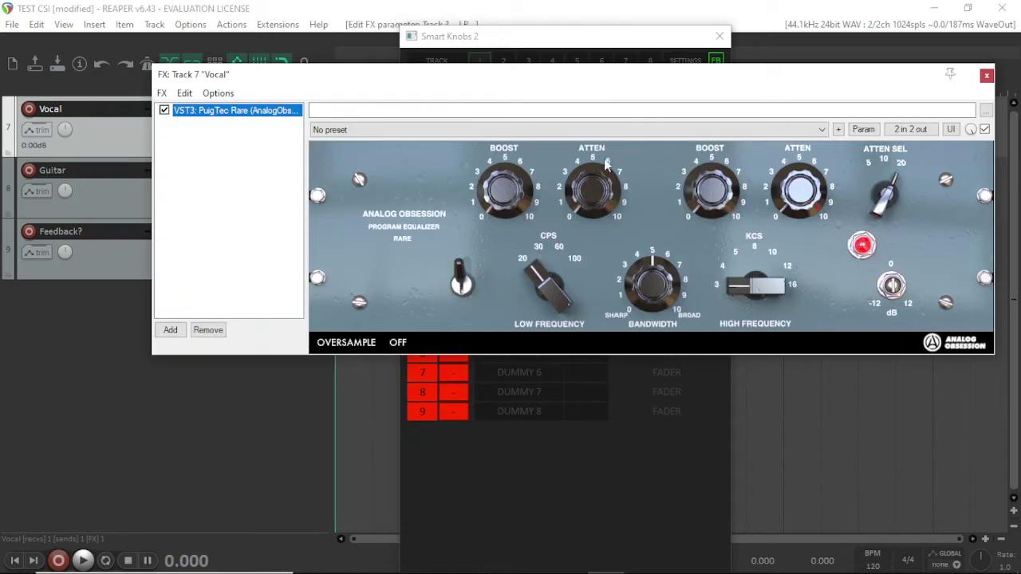
{"action": "left_click_drag", "start_coordinate": [665, 80], "coordinate": [529, 272]}
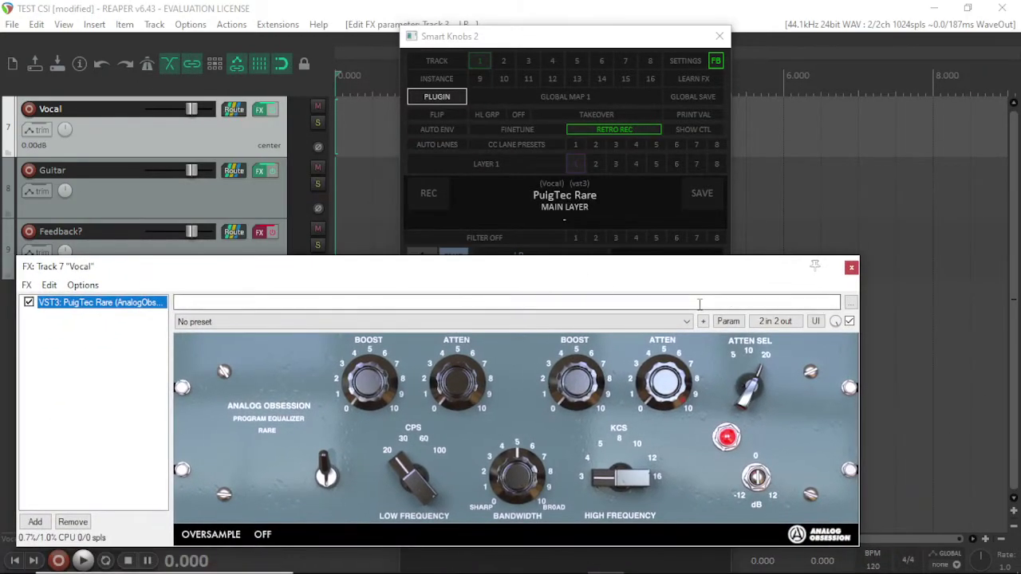
Close Vocal's FX chain and switch between Guitar and Vocal to see Smart Knobs follow
{"action": "left_click", "coordinate": [851, 267]}
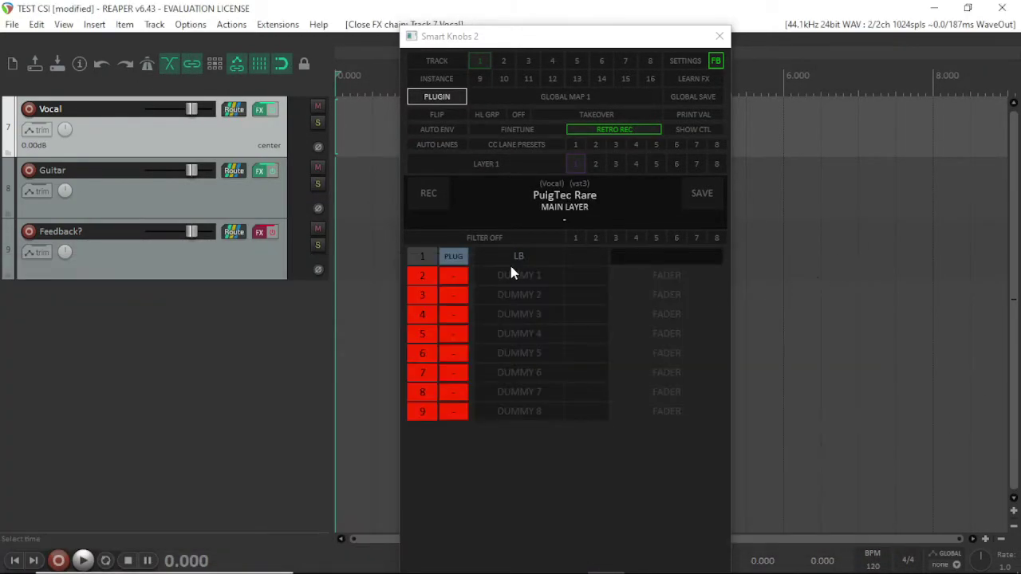
{"action": "left_click", "coordinate": [209, 187]}
{"action": "left_click", "coordinate": [222, 144]}
{"action": "left_click", "coordinate": [238, 196]}
{"action": "left_click", "coordinate": [235, 131]}
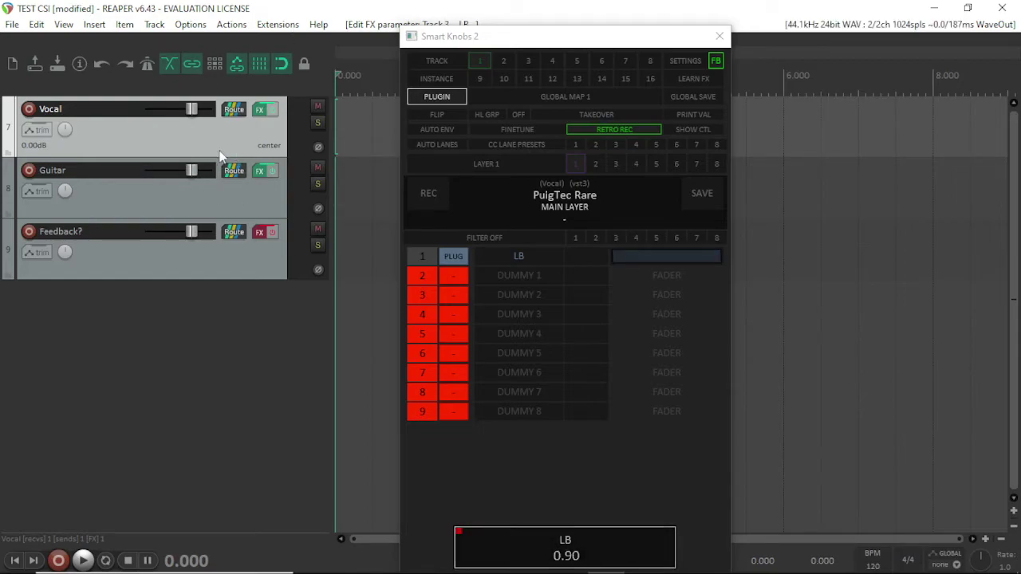
Keep alternating Guitar and Vocal, comparing Smart Knobs LB at 0.04 and 0.90
{"action": "left_click", "coordinate": [115, 196]}
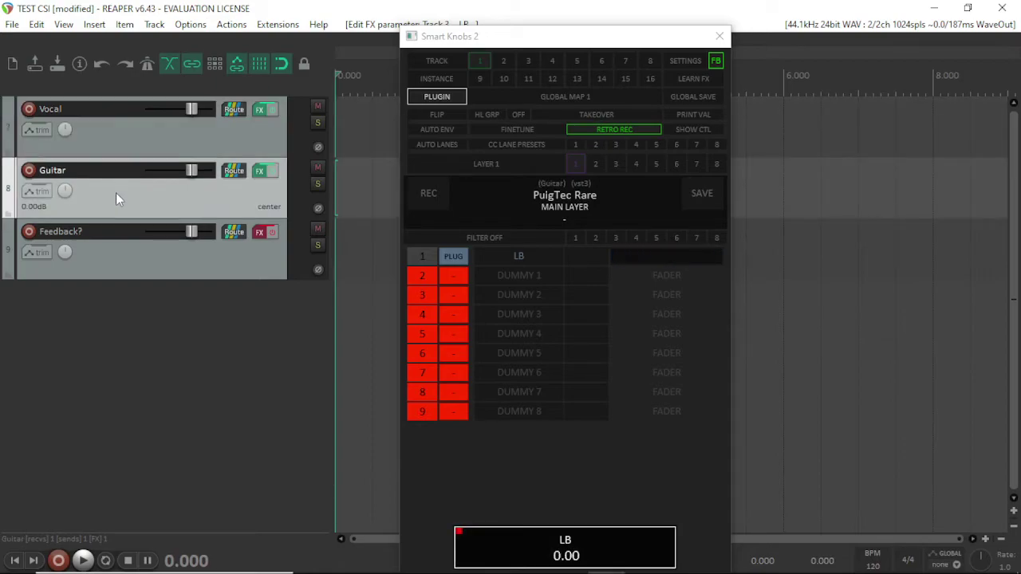
{"action": "left_click", "coordinate": [109, 141]}
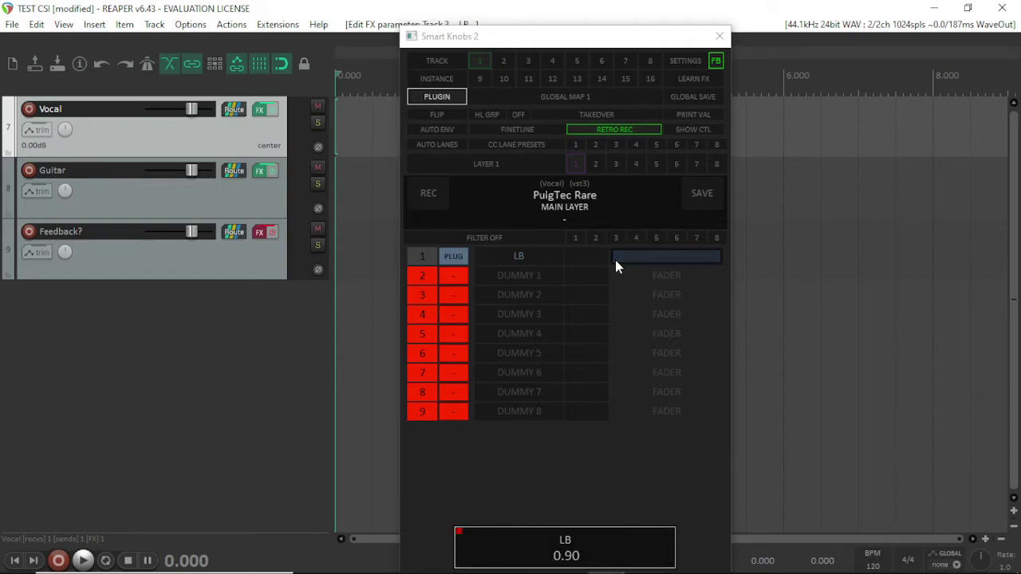
{"action": "left_click", "coordinate": [221, 197]}
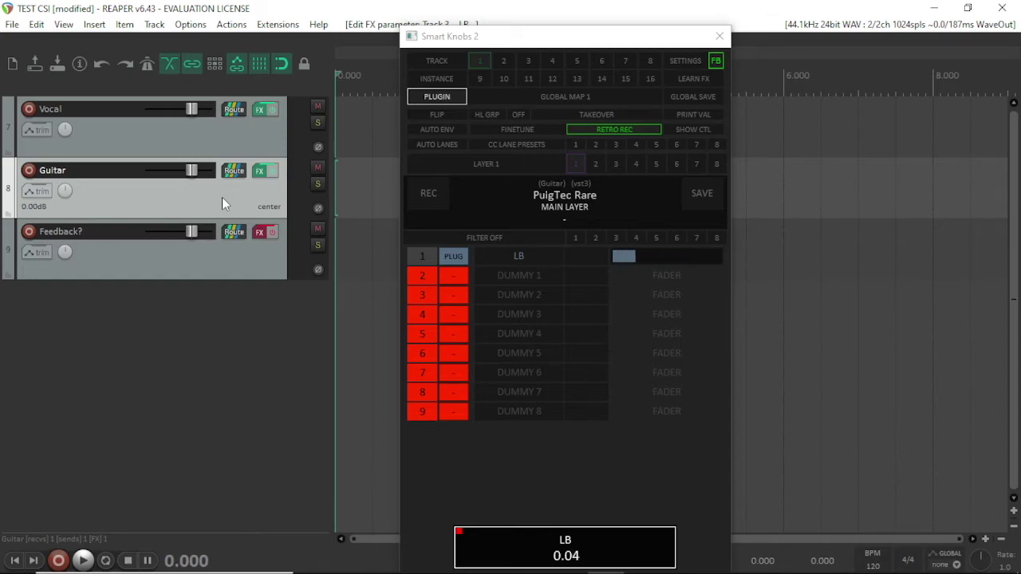
{"action": "left_click", "coordinate": [193, 138]}
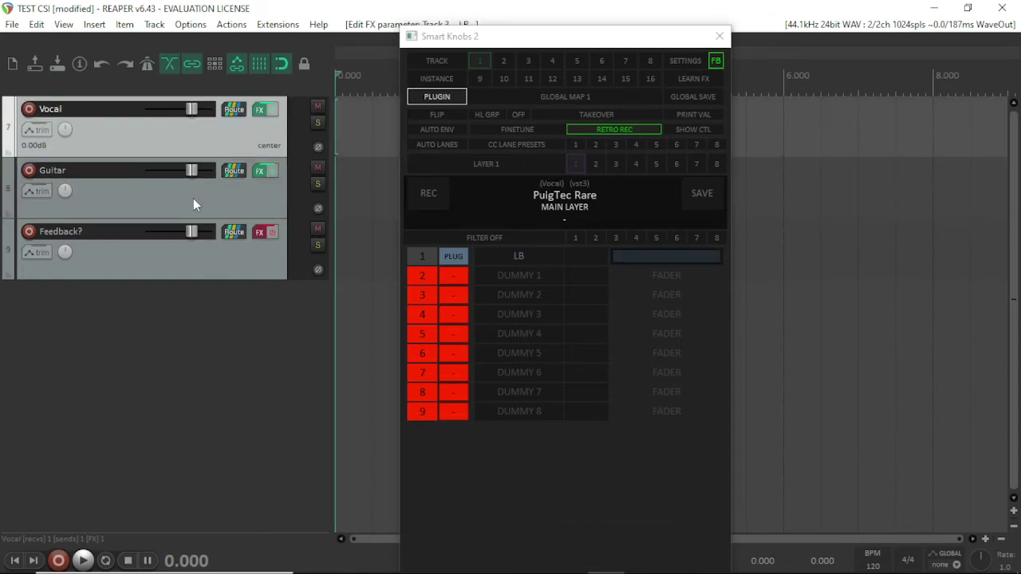
{"action": "left_click", "coordinate": [193, 200]}
{"action": "left_click", "coordinate": [216, 137]}
{"action": "left_click", "coordinate": [197, 195]}
{"action": "left_click", "coordinate": [232, 144]}
{"action": "left_click", "coordinate": [233, 213]}
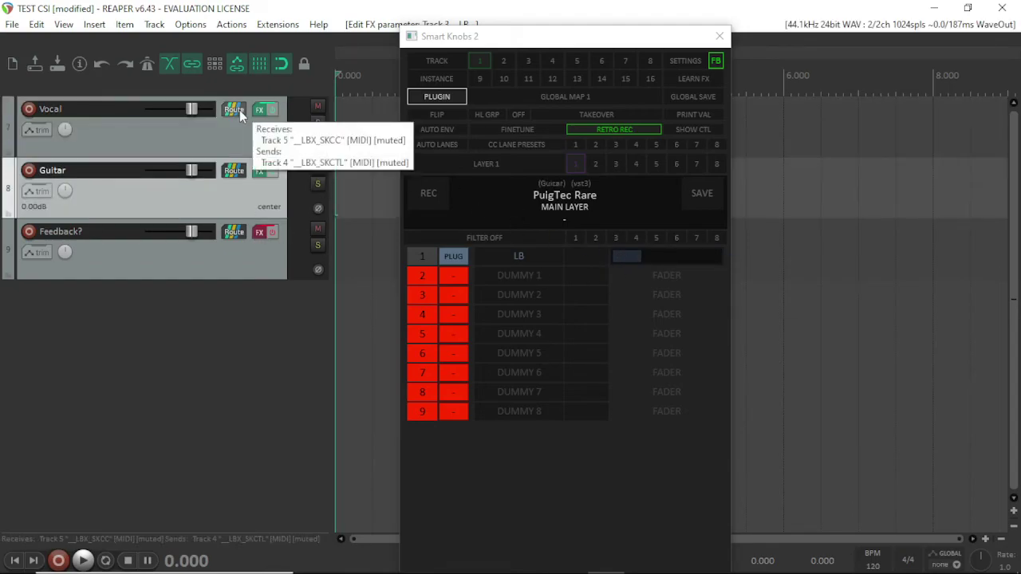
Open Vocal's and Guitar's PuigTec Rare windows, narrowing and stacking them side by side
{"action": "left_click", "coordinate": [260, 109]}
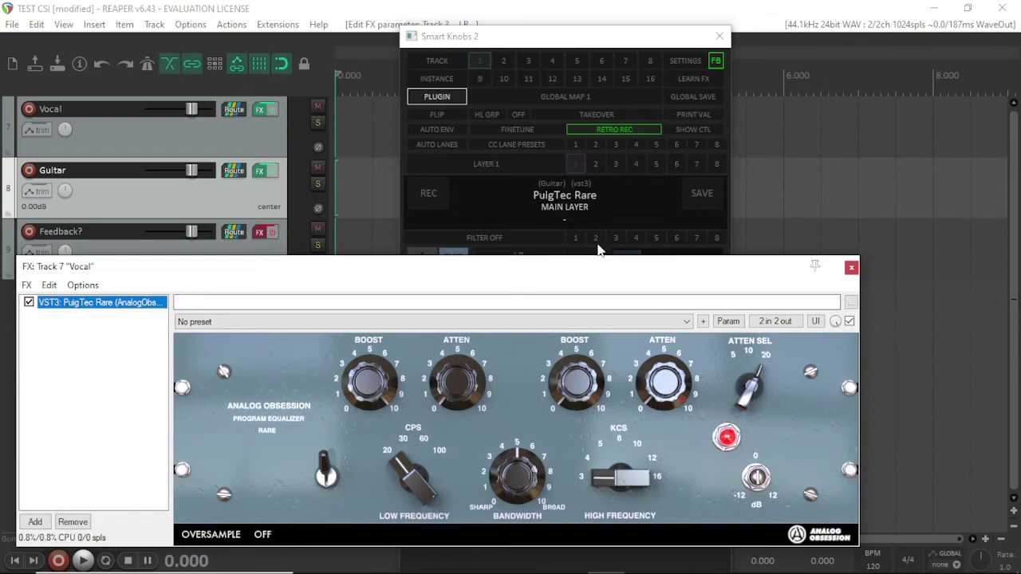
{"action": "left_click_drag", "start_coordinate": [861, 338], "coordinate": [429, 338]}
{"action": "mouse_move", "coordinate": [314, 269]}
{"action": "left_mouse_down"}
{"action": "mouse_move", "coordinate": [672, 41]}
{"action": "mouse_move", "coordinate": [656, 89]}
{"action": "left_mouse_up"}
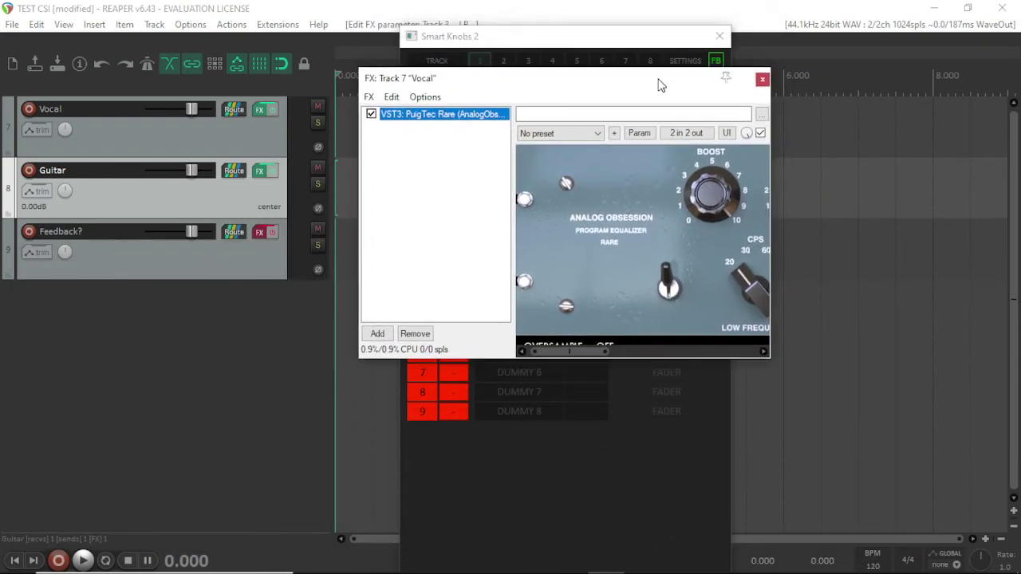
{"action": "left_click", "coordinate": [258, 175]}
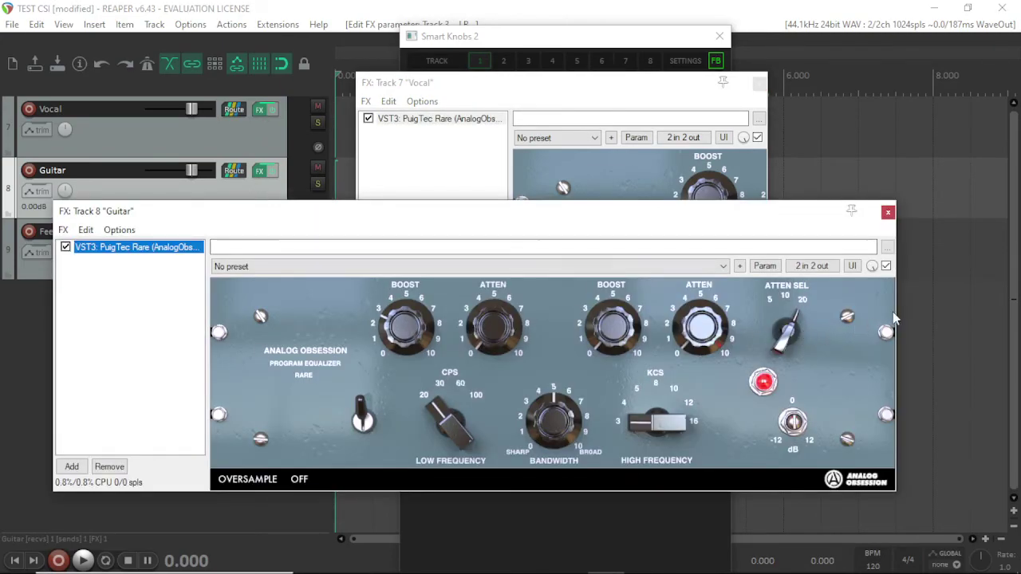
{"action": "mouse_move", "coordinate": [895, 316]}
{"action": "left_mouse_down"}
{"action": "mouse_move", "coordinate": [420, 391]}
{"action": "mouse_move", "coordinate": [478, 399]}
{"action": "left_mouse_up"}
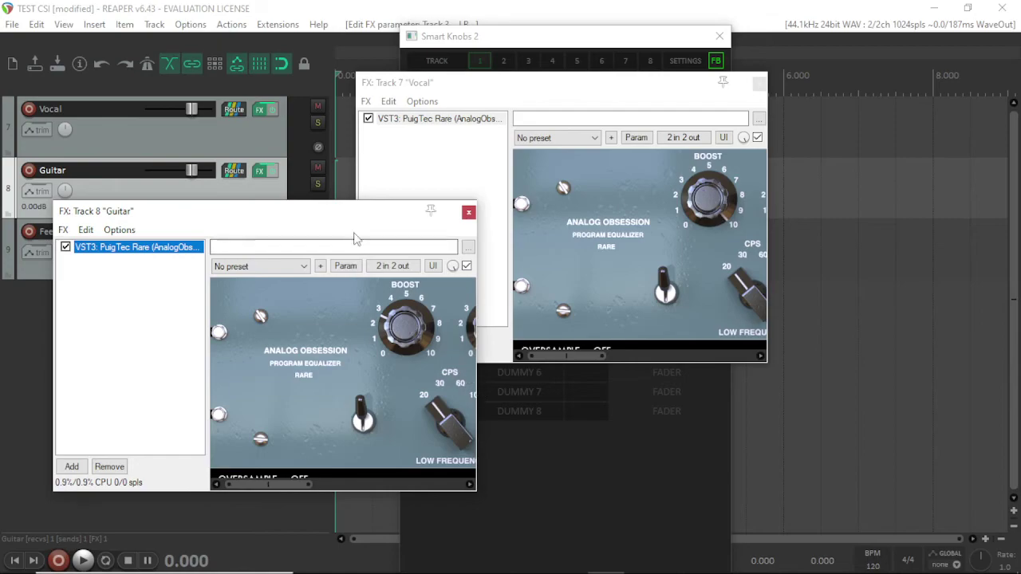
{"action": "mouse_move", "coordinate": [353, 230]}
{"action": "left_mouse_down"}
{"action": "mouse_move", "coordinate": [388, 298]}
{"action": "mouse_move", "coordinate": [610, 318]}
{"action": "mouse_move", "coordinate": [649, 286]}
{"action": "left_mouse_up"}
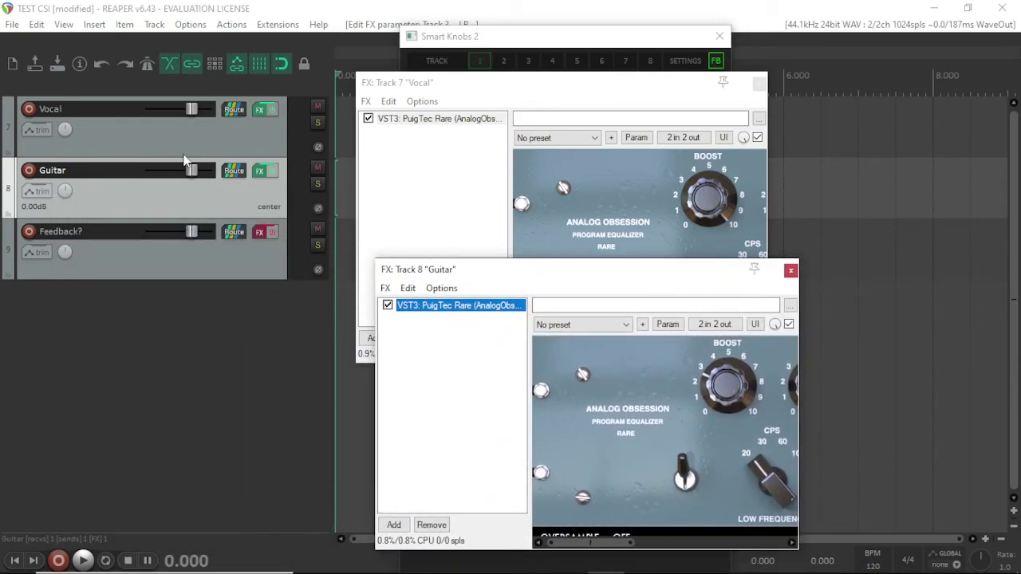
Raise Guitar's PuigTec low Boost against Vocal's, then close the Vocal effects window
{"action": "left_click", "coordinate": [140, 134]}
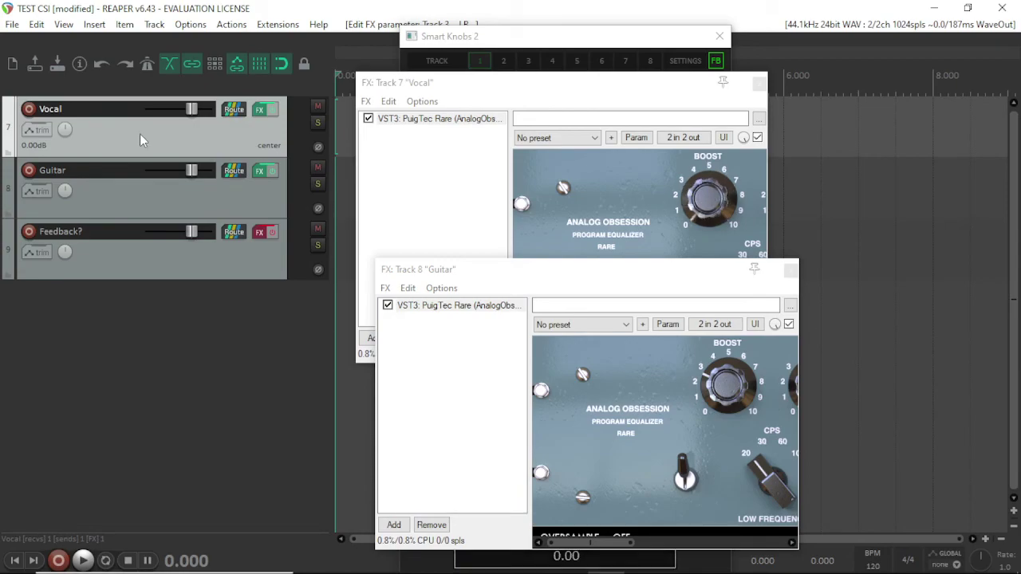
{"action": "left_click", "coordinate": [258, 195]}
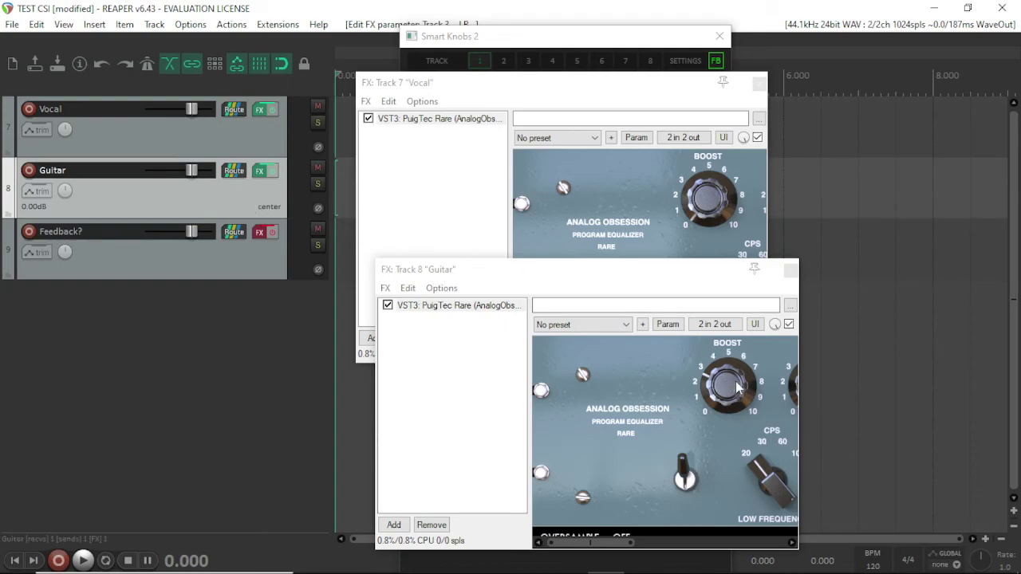
{"action": "scroll", "coordinate": [738, 387], "scroll_direction": "up", "scroll_amount": 3}
{"action": "scroll", "coordinate": [738, 387], "scroll_direction": "up", "scroll_amount": 2}
{"action": "scroll", "coordinate": [737, 387], "scroll_direction": "up", "scroll_amount": 2}
{"action": "scroll", "coordinate": [738, 387], "scroll_direction": "up", "scroll_amount": 3}
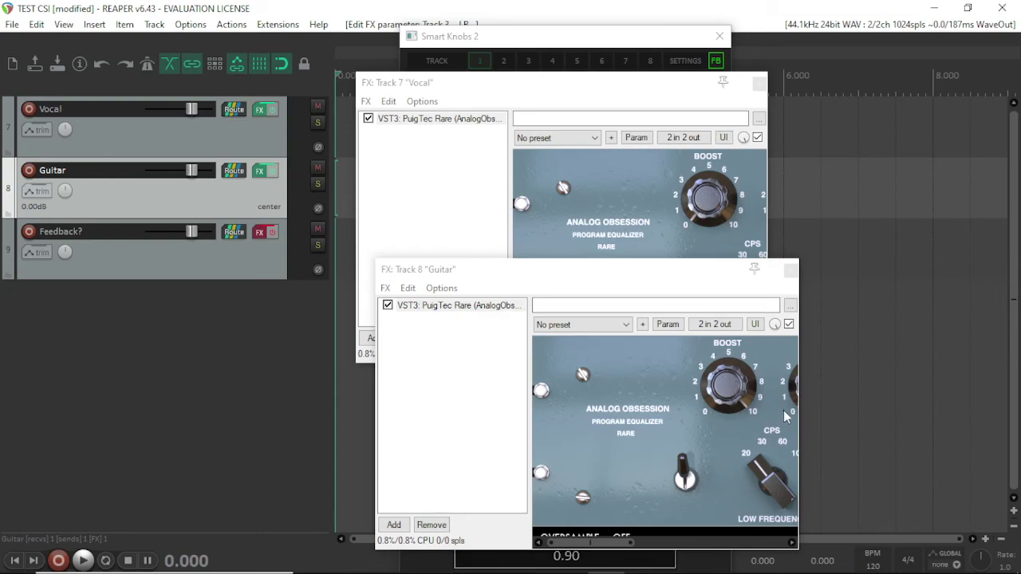
{"action": "left_click", "coordinate": [167, 127]}
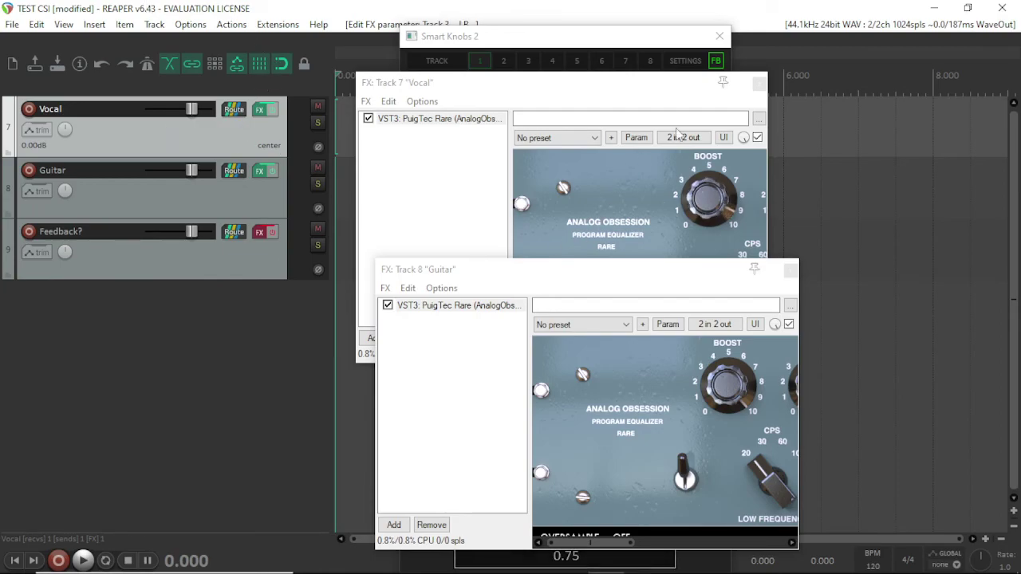
{"action": "left_click", "coordinate": [758, 84]}
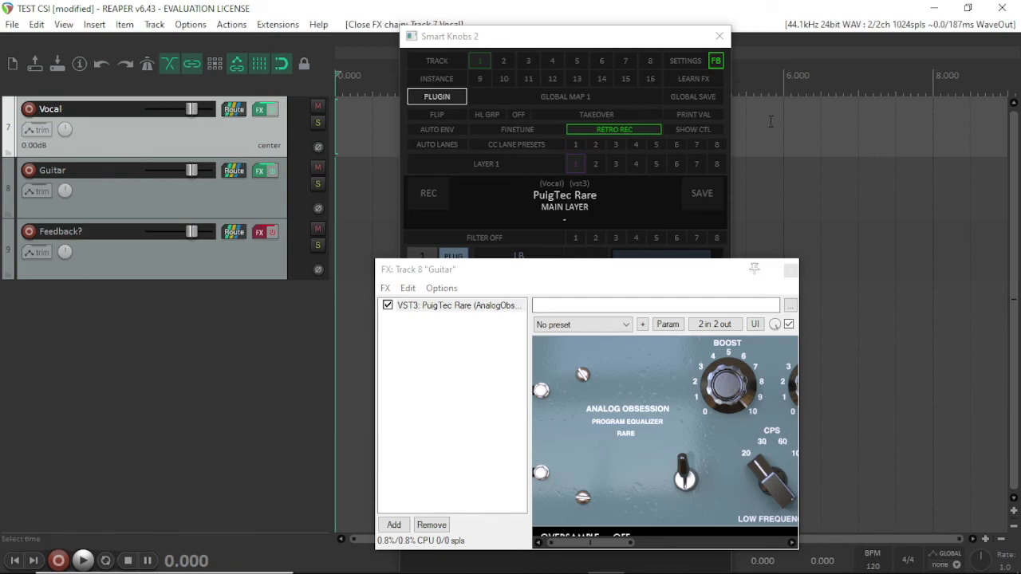
Close Guitar's PuigTec Rare window and switch to OBS Studio with Alt+Tab
{"action": "left_click", "coordinate": [790, 272]}
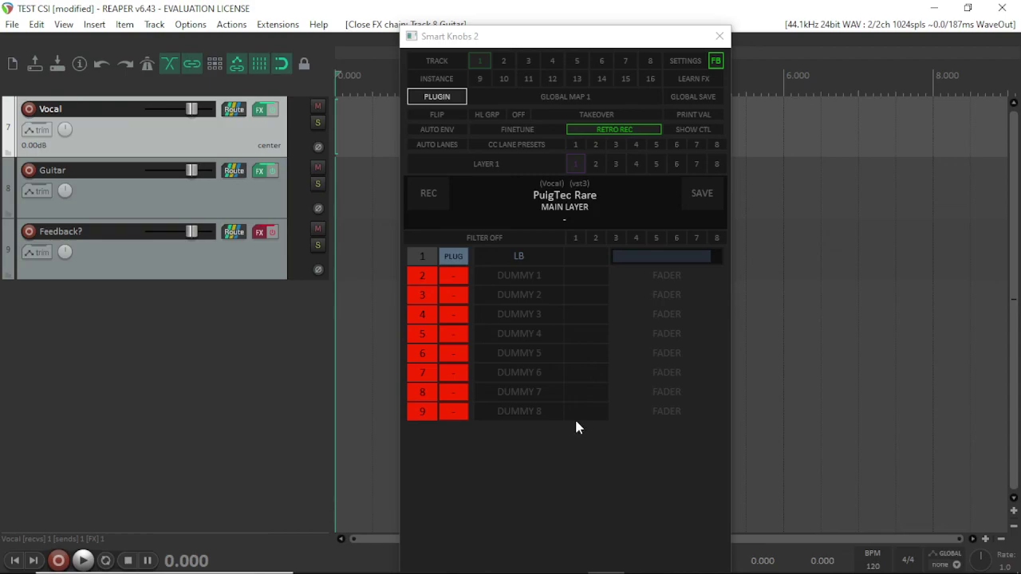
{"action": "key", "text": "alt+Tab"}
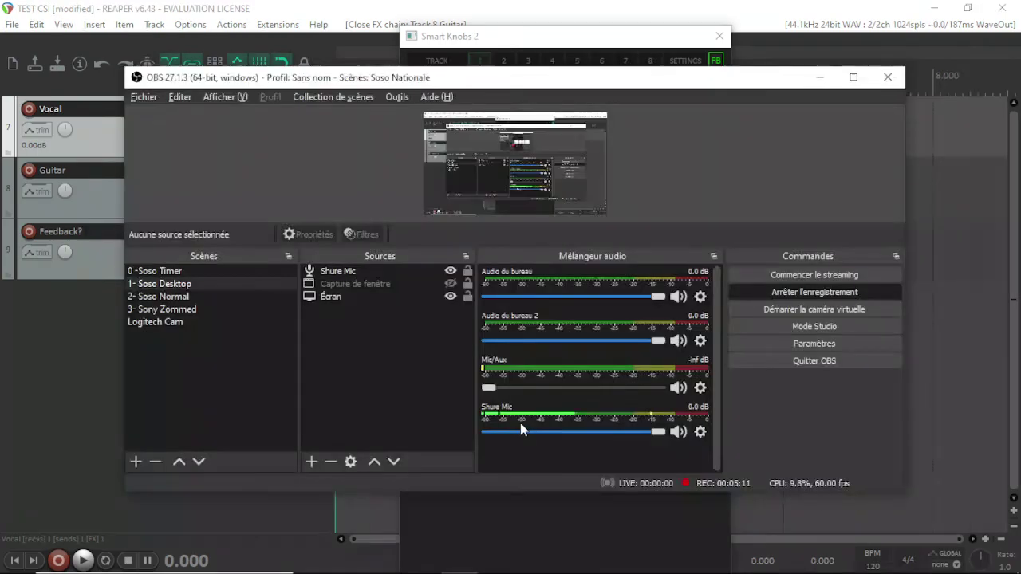